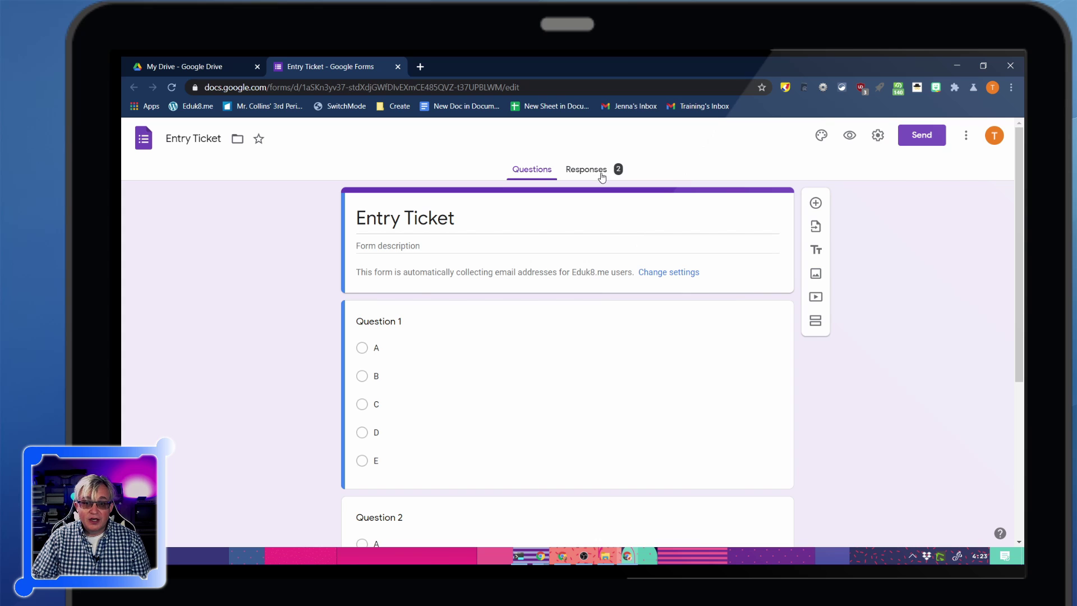
Open the Entry Ticket form's responses in the linked 'Entry Ticket (Responses)' spreadsheet
left_click(601, 173)
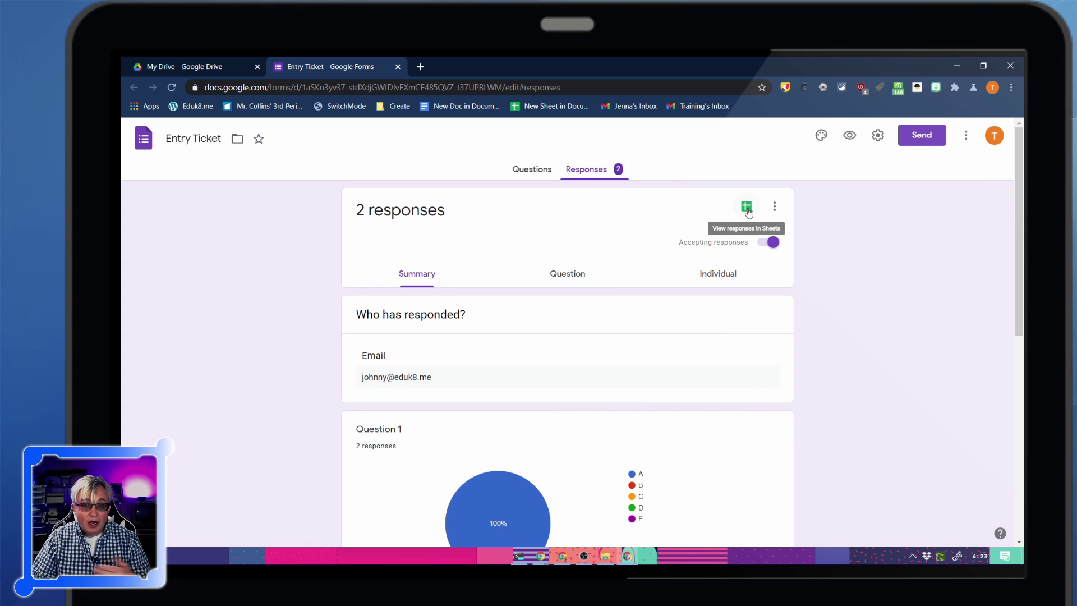
left_click(747, 209)
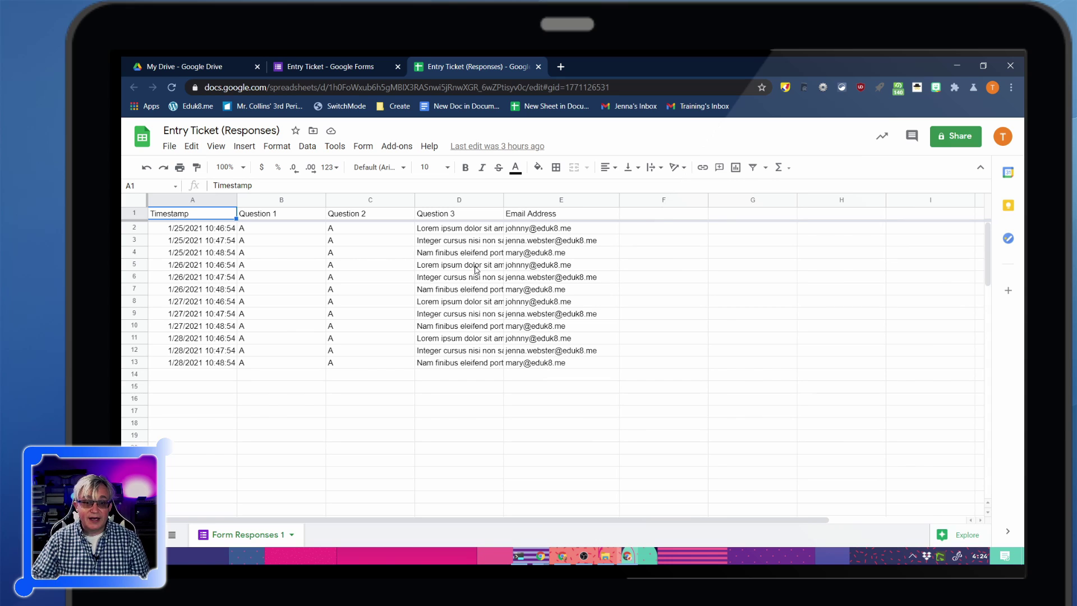
Enter the header 'Responses' in cell F1
left_click(660, 216)
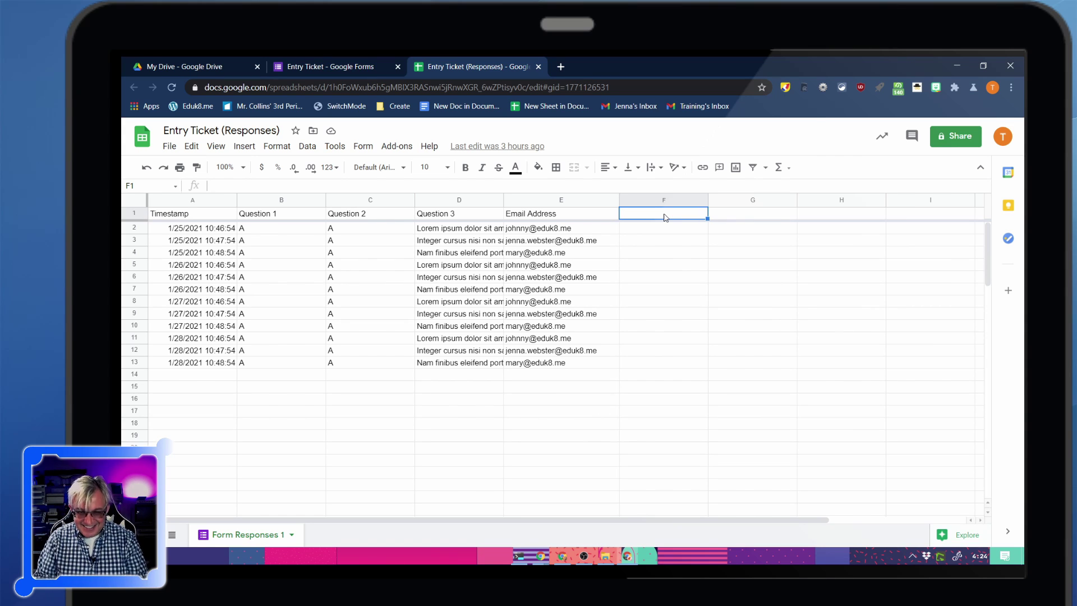
type("Res")
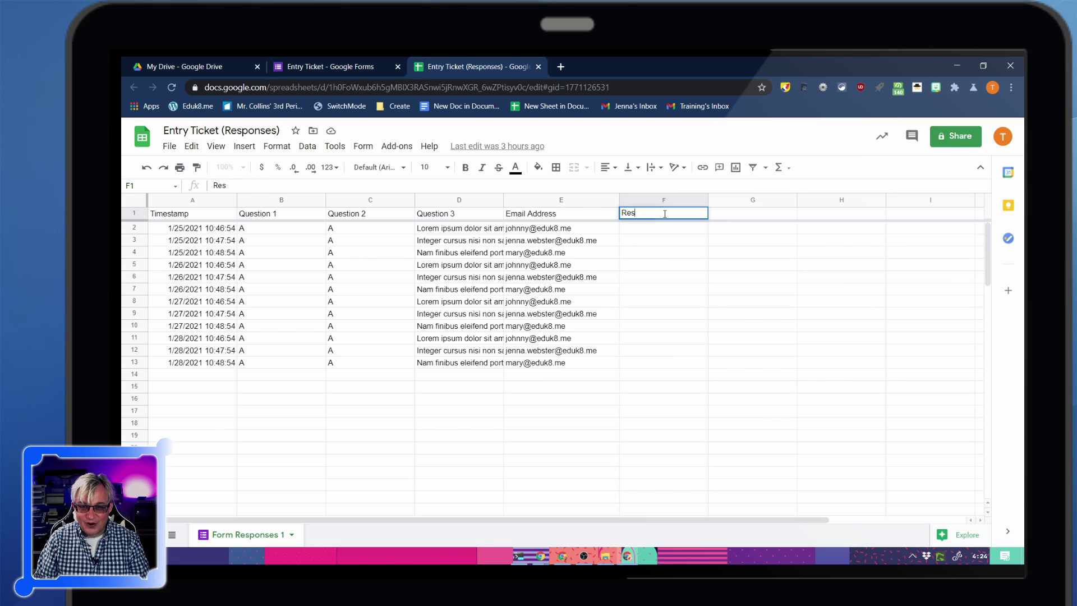
type("ponse")
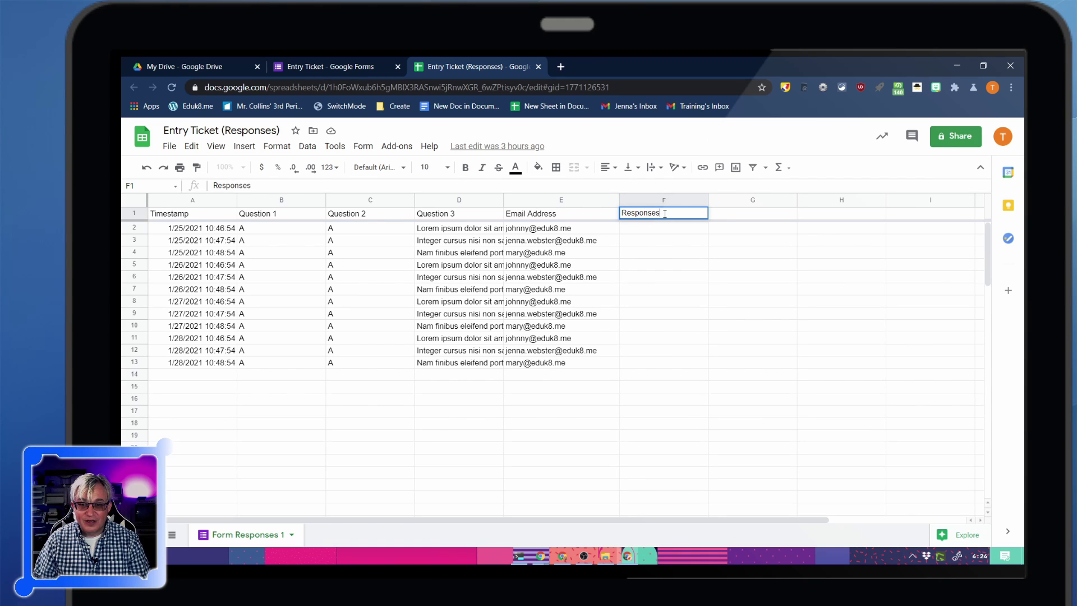
type("s")
key("Return")
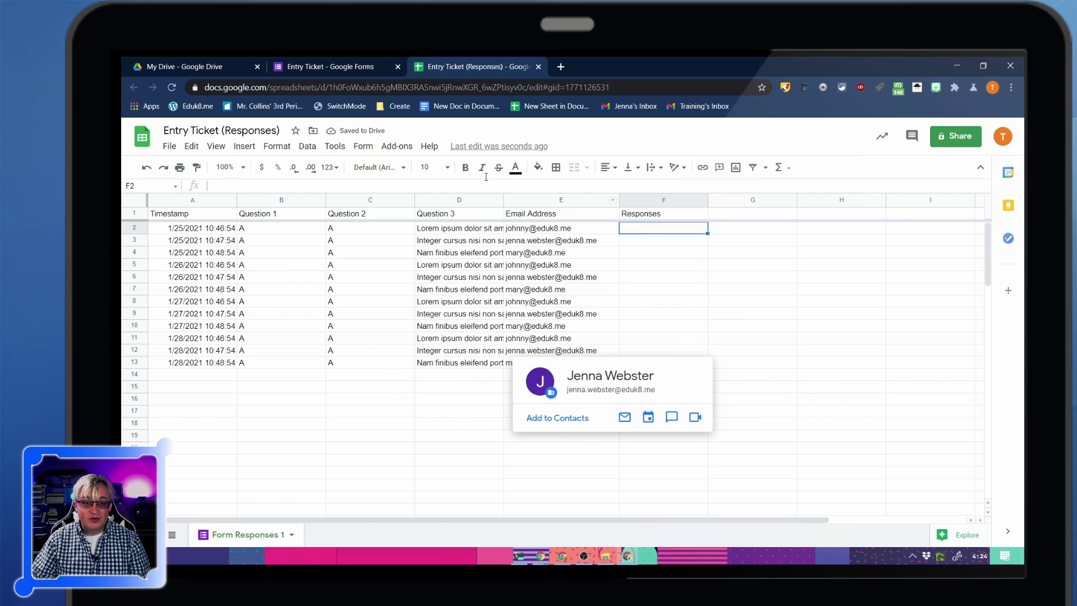
Uninstall the Form Mule - Email Merge Utility add-on through Manage add-ons
left_click(404, 147)
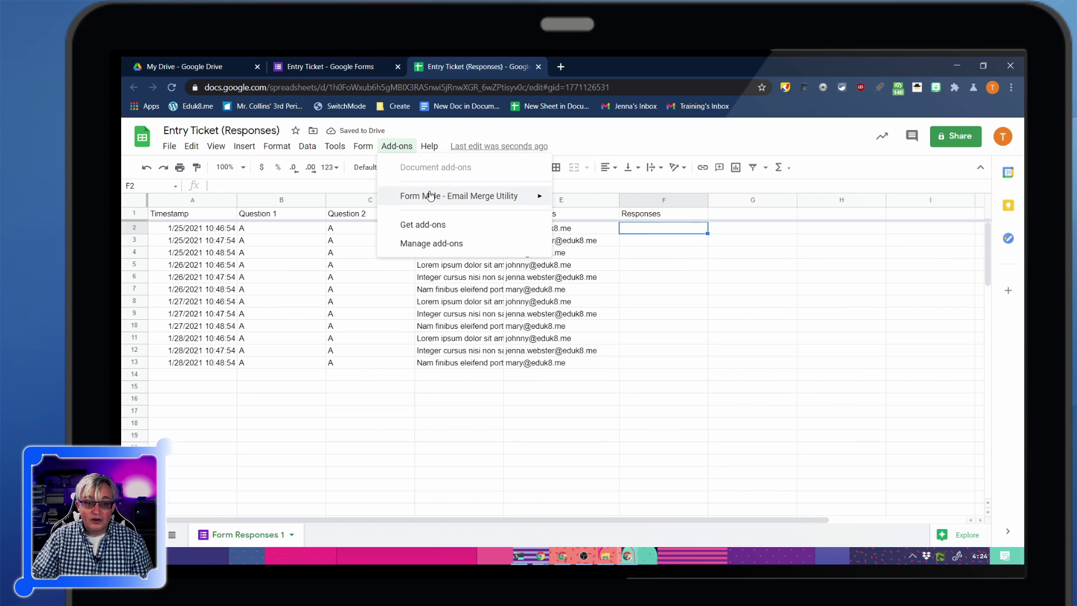
mouse_move(434, 199)
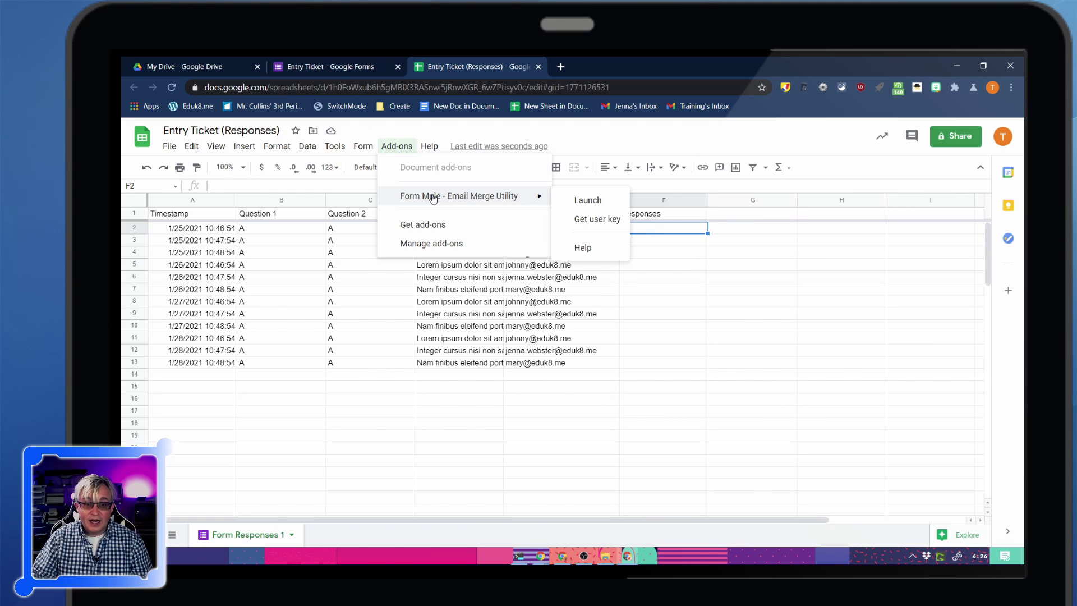
left_click(432, 243)
left_click(413, 249)
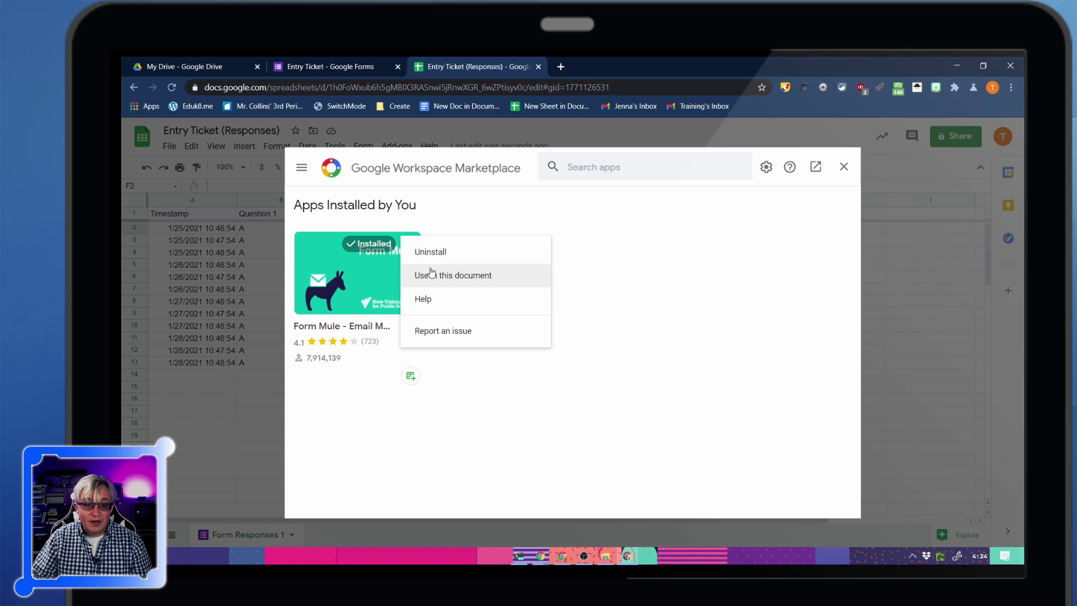
left_click(430, 251)
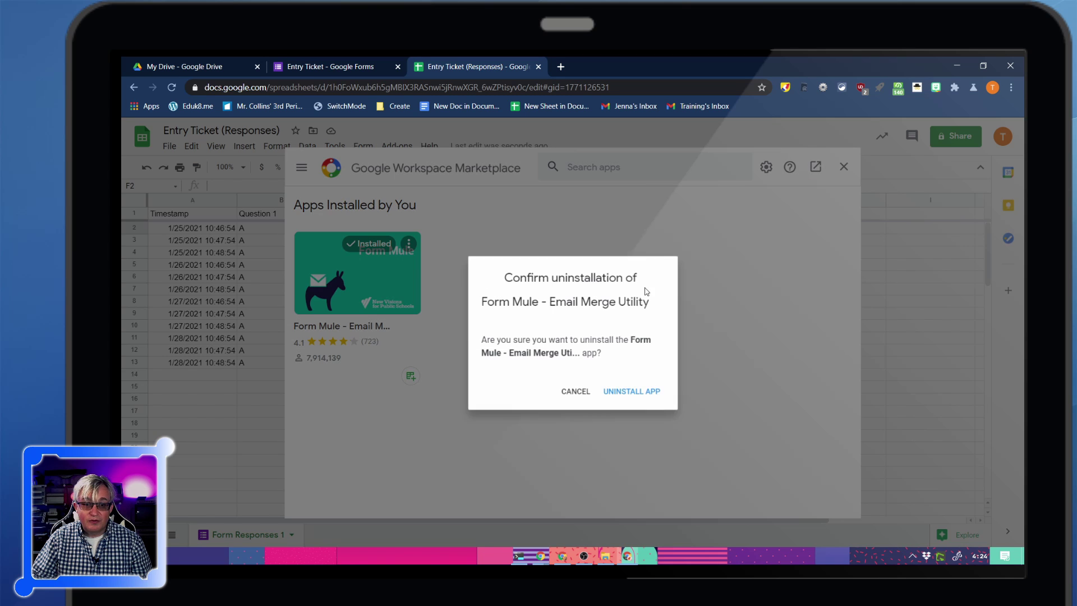
left_click(639, 398)
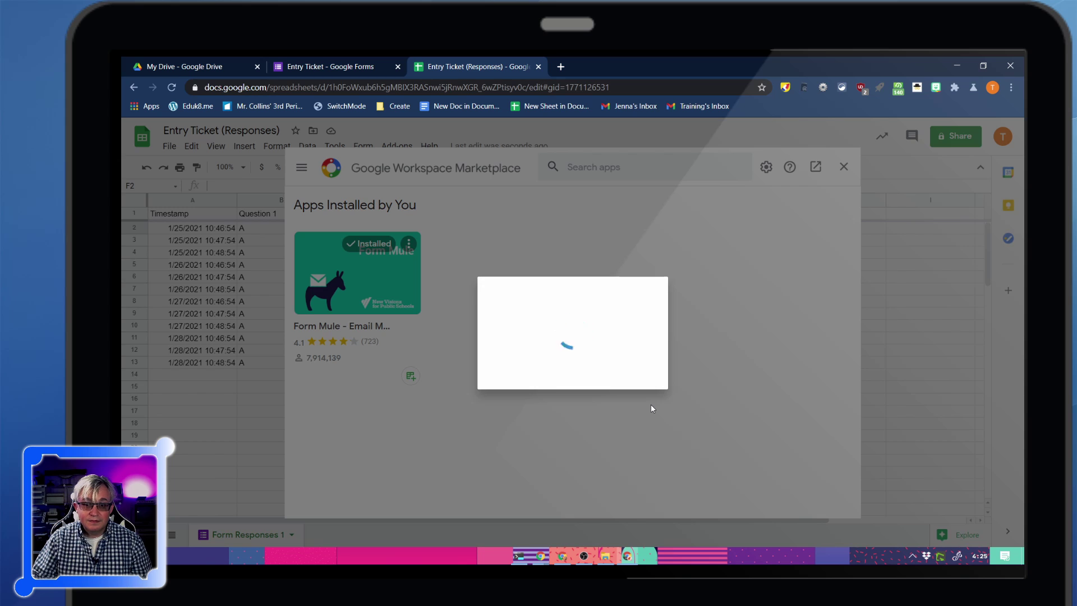
Close the marketplace, check the Add-ons menu and reload the spreadsheet
left_click(844, 166)
left_click(388, 146)
left_click(134, 87)
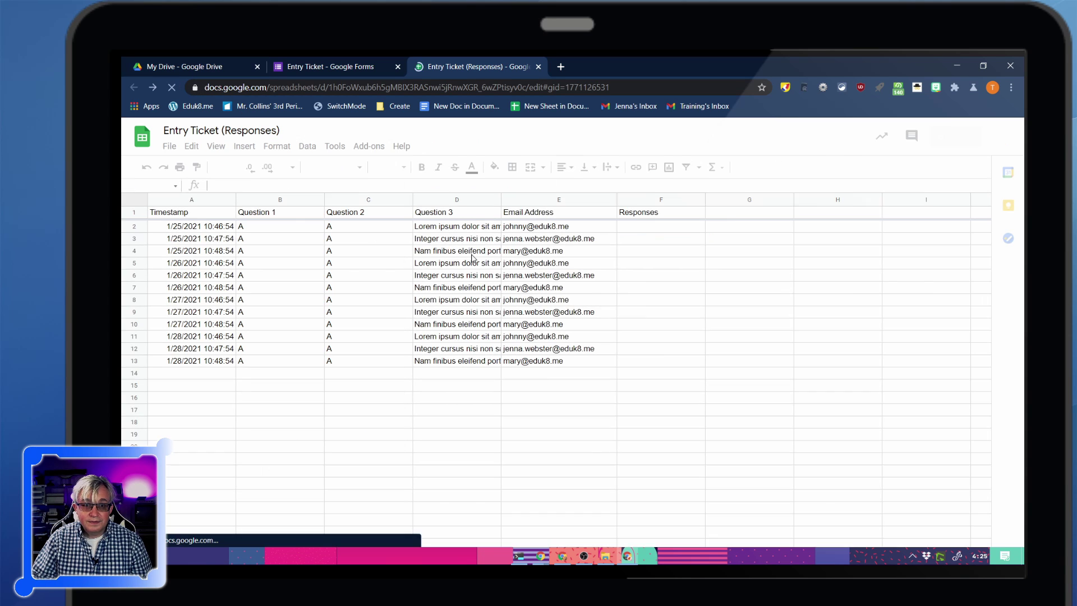
Search the add-on marketplace for 'form mule' and open the Form Mule listing
left_click(396, 146)
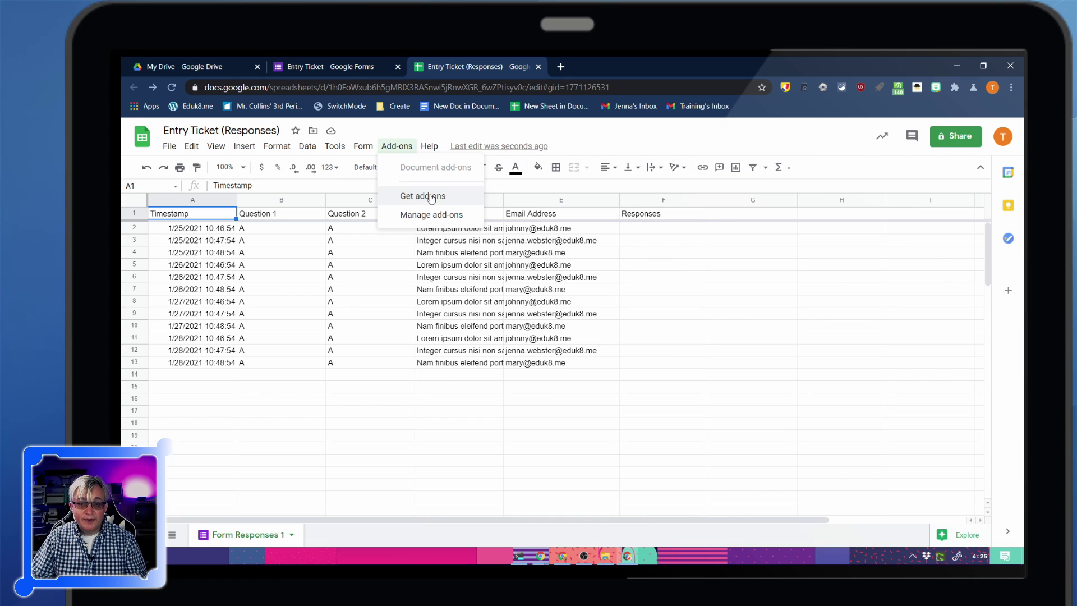
left_click(431, 197)
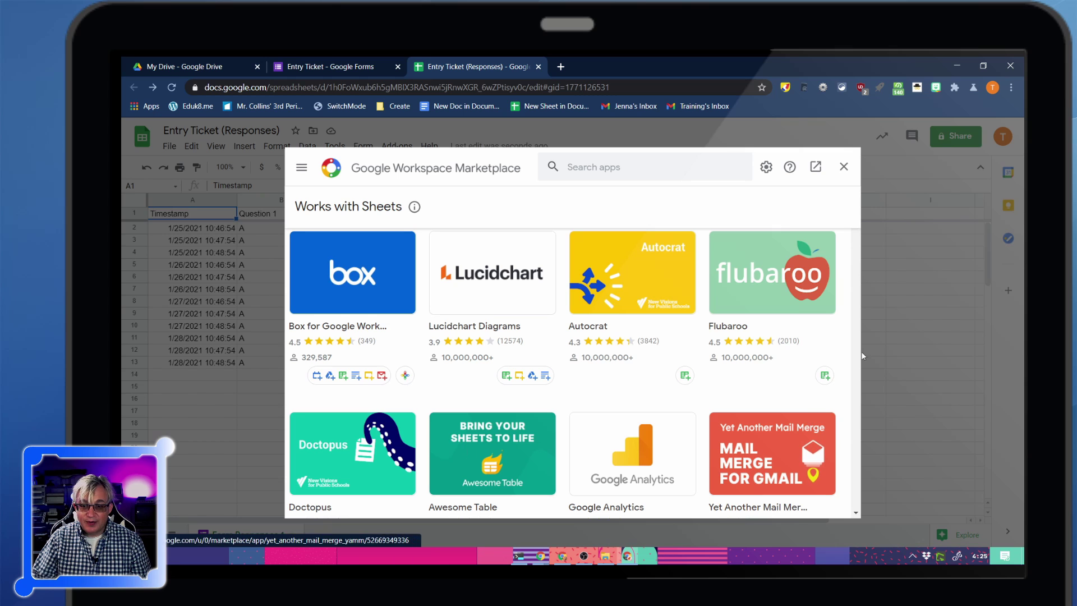
left_click(590, 173)
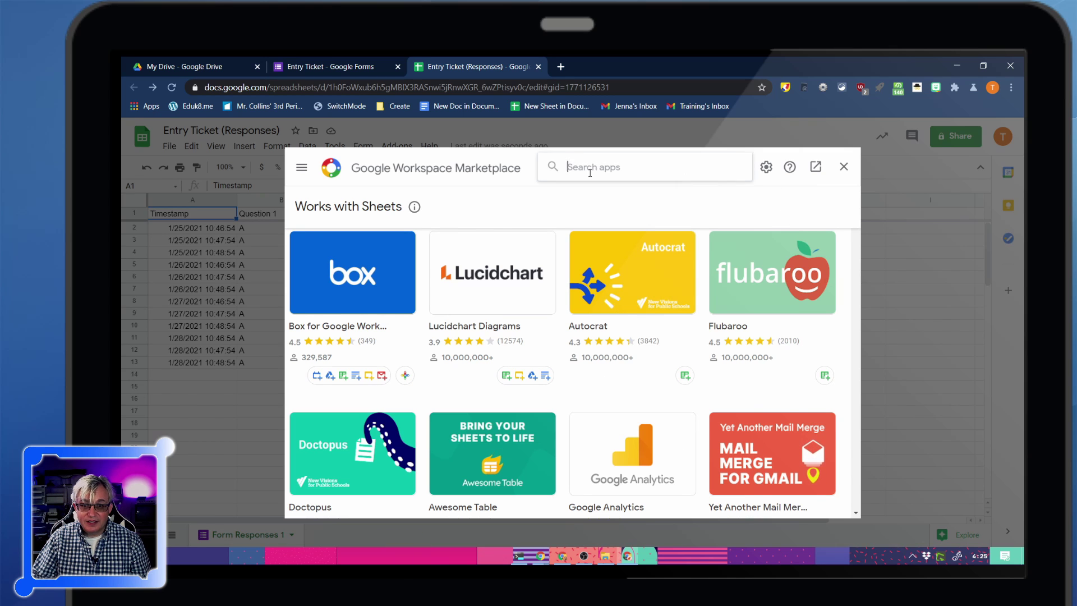
type("form mule")
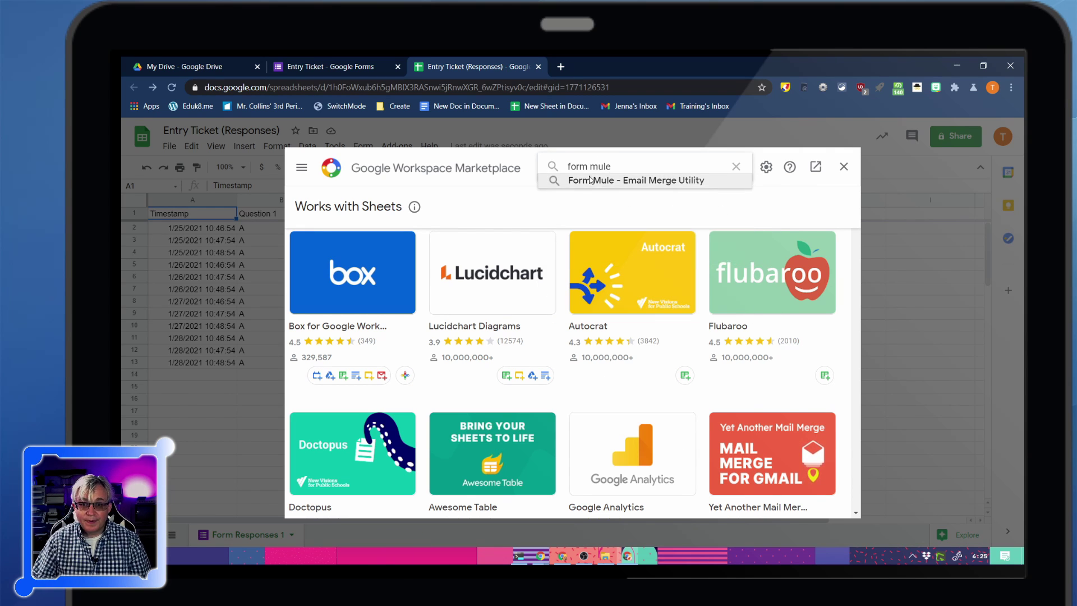
left_click(590, 180)
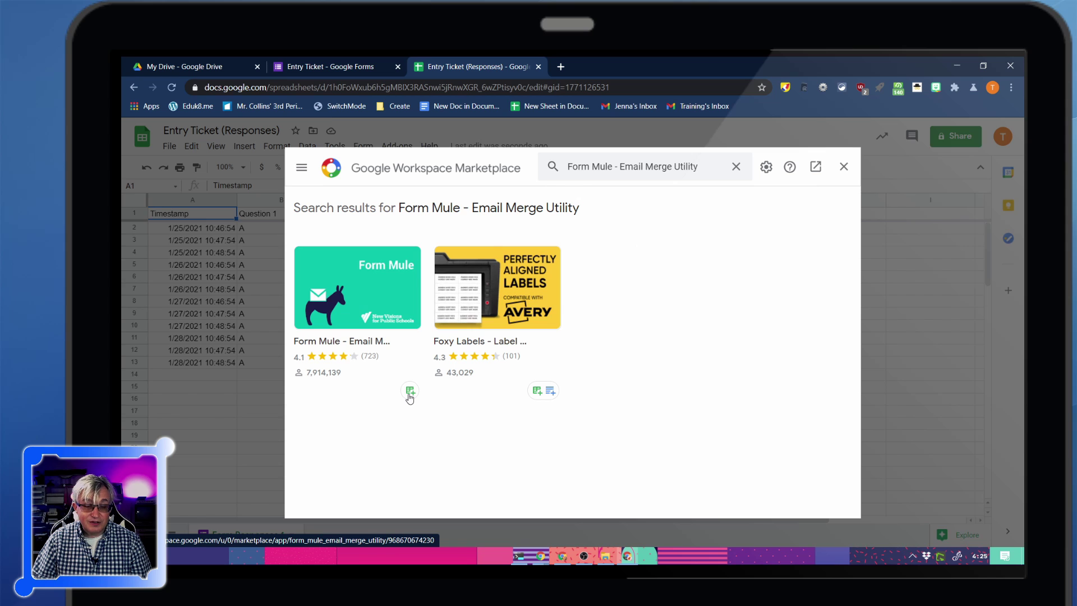
left_click(409, 392)
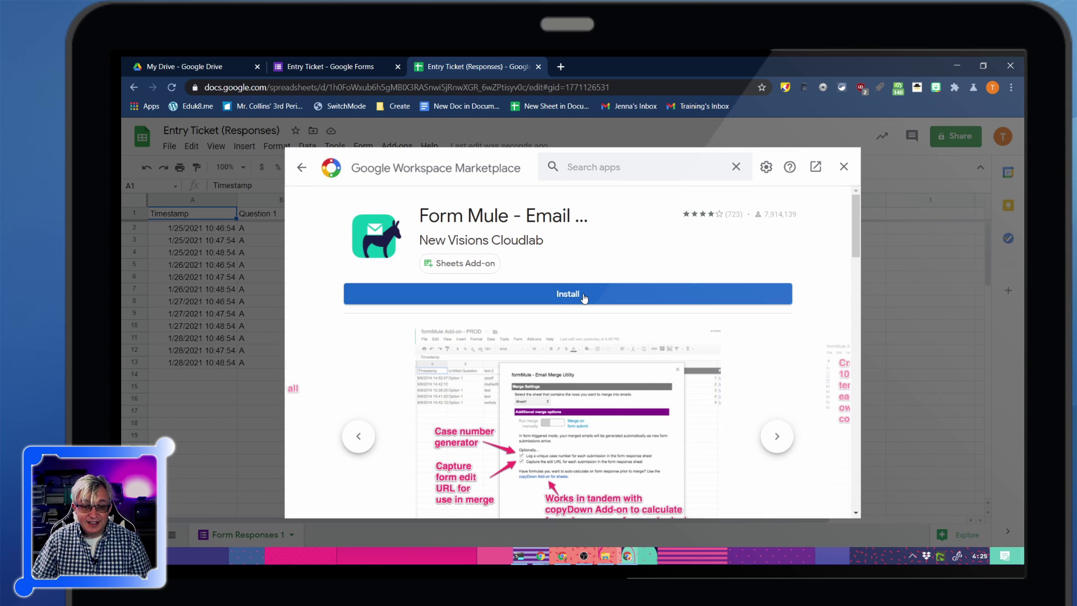
Install Form Mule, authorise it with the account and allow its requested permissions
left_click(623, 296)
left_click(646, 401)
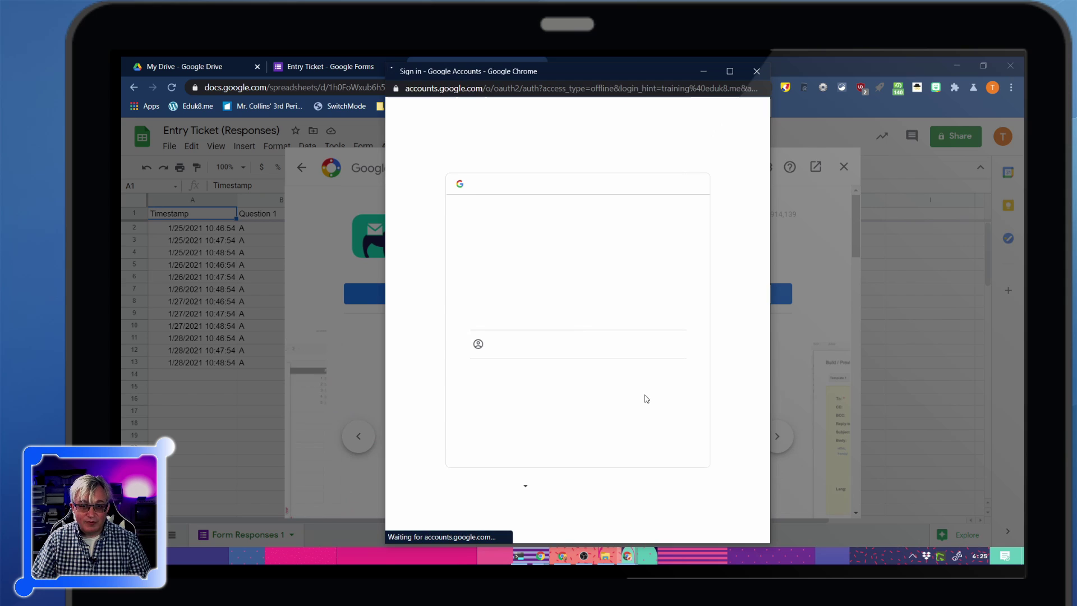
left_click(617, 313)
scroll(579, 290, "down", 5)
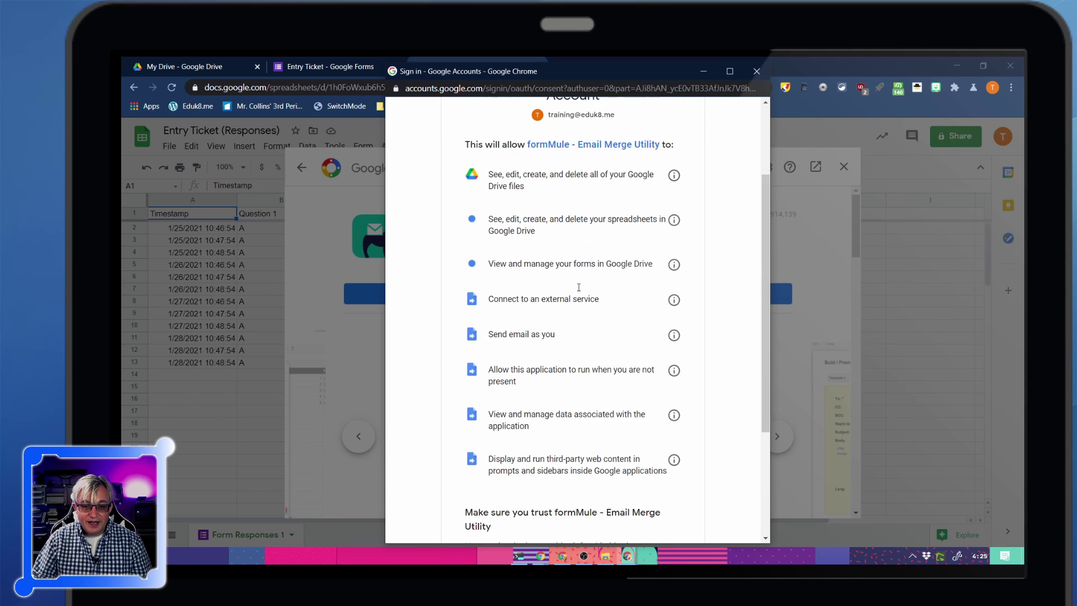
scroll(581, 308, "up", 3)
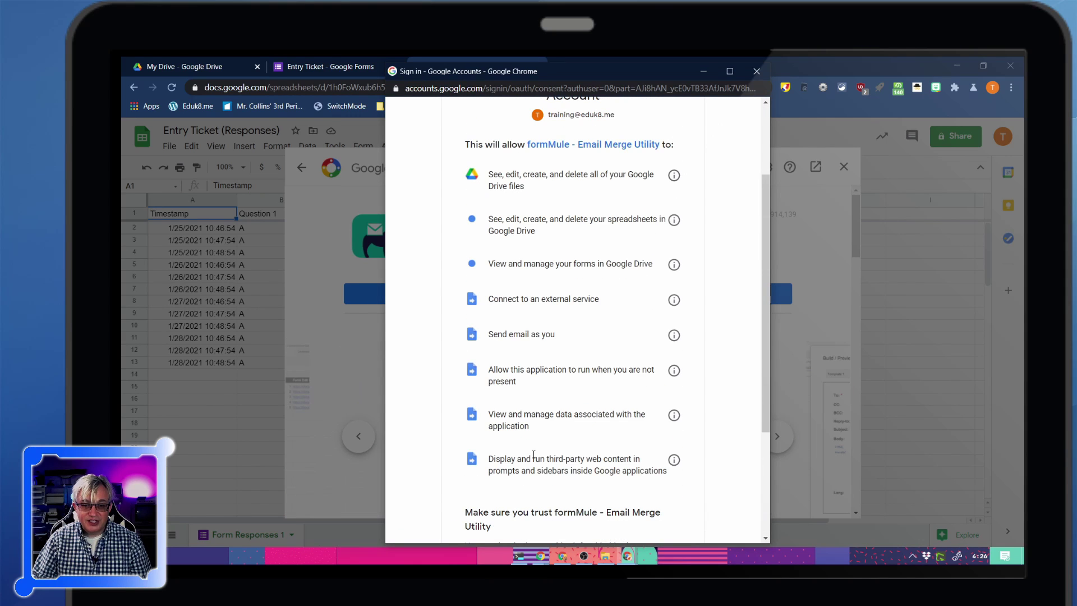
scroll(540, 364, "down", 2)
scroll(540, 365, "down", 2)
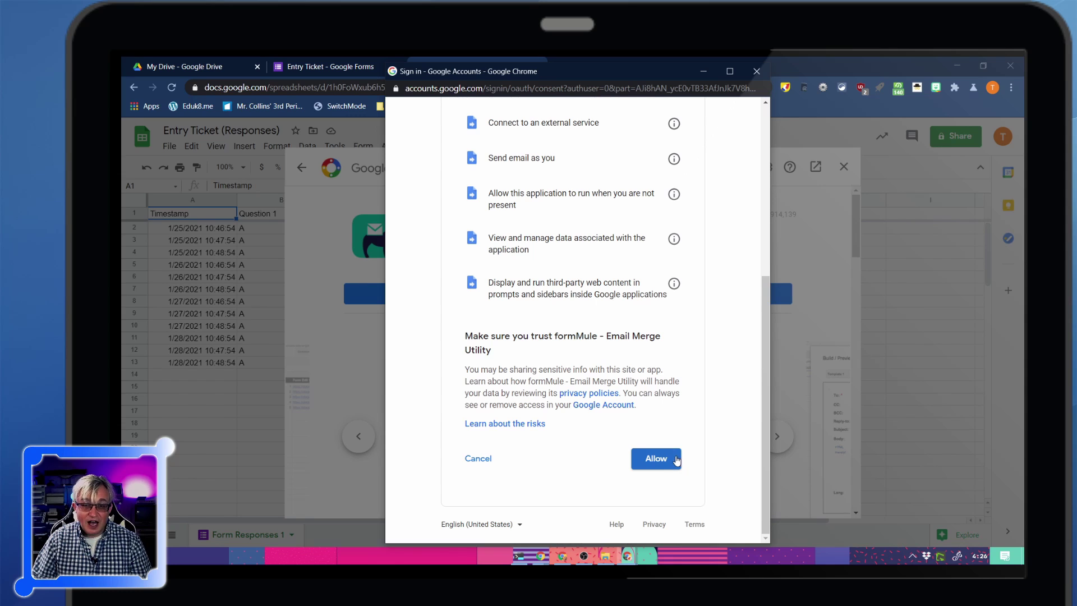
left_click(656, 458)
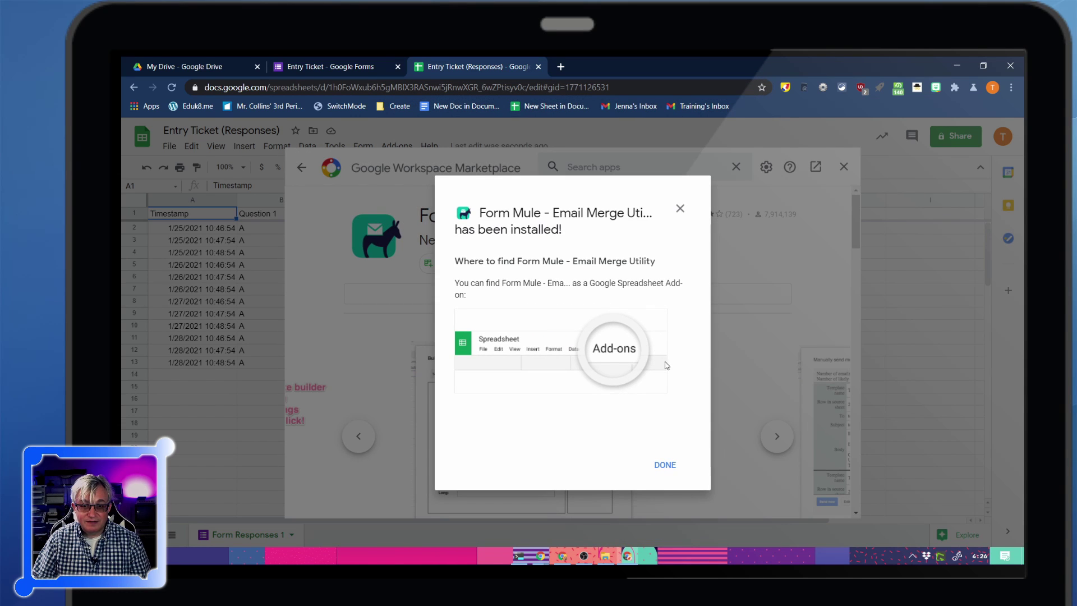
left_click(668, 469)
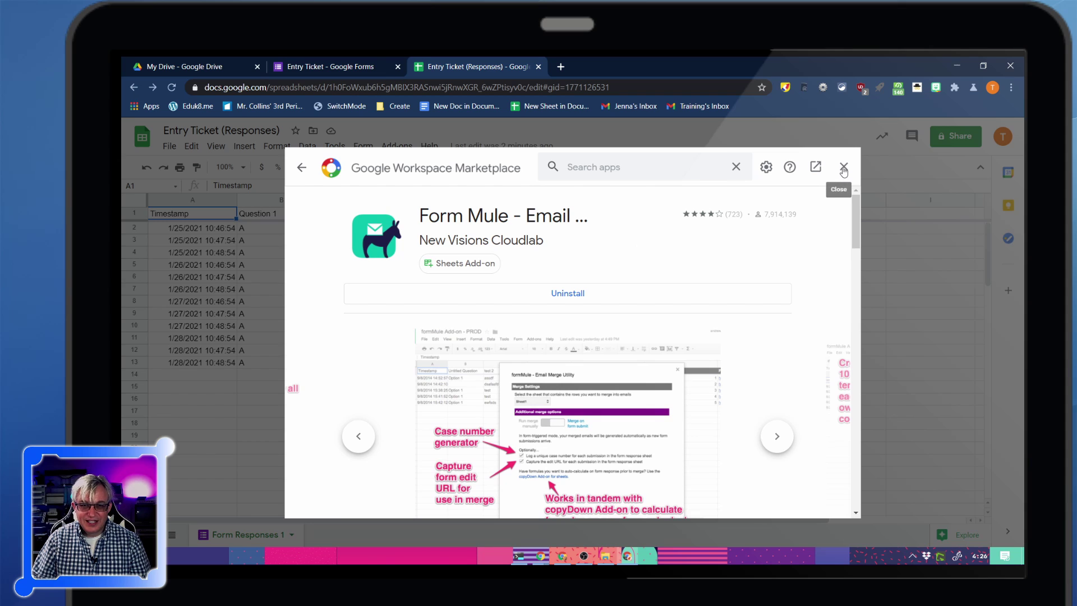
Close the marketplace and open formMule's source data and merge type setup
left_click(844, 168)
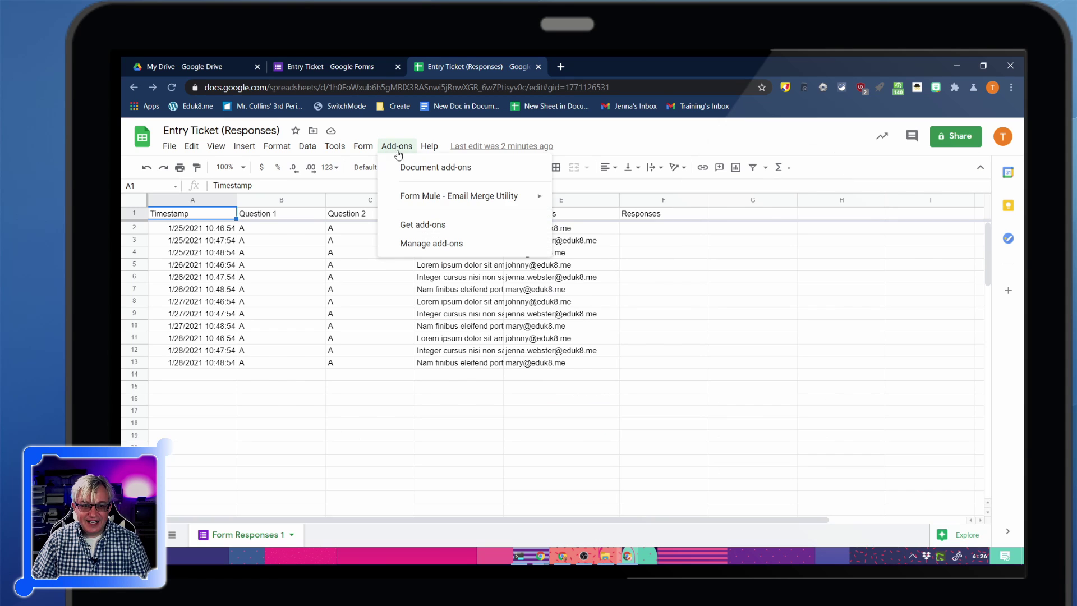
mouse_move(460, 195)
mouse_move(594, 201)
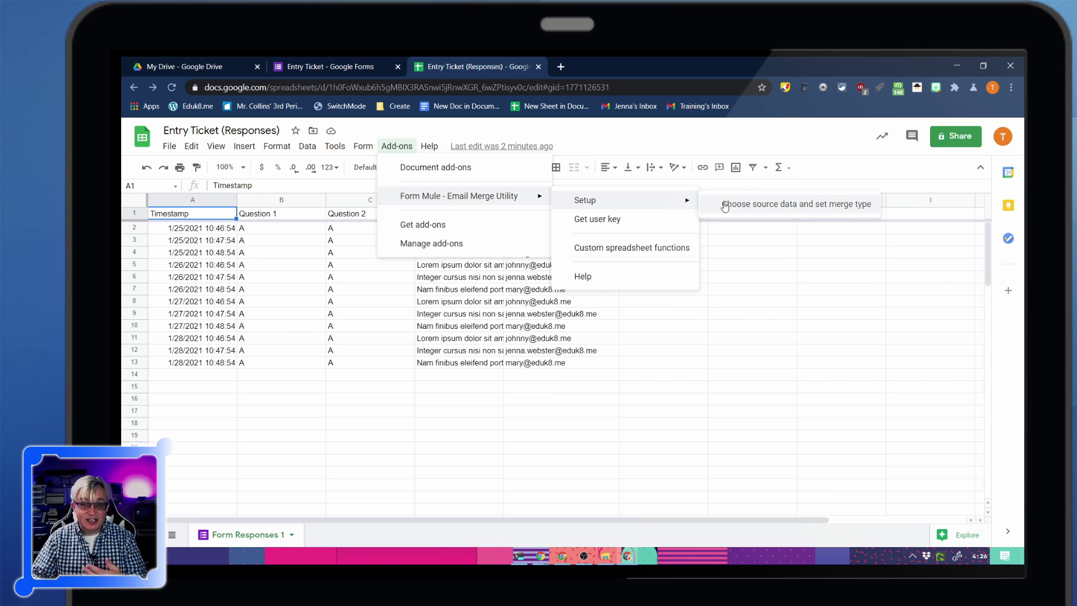
left_click(725, 205)
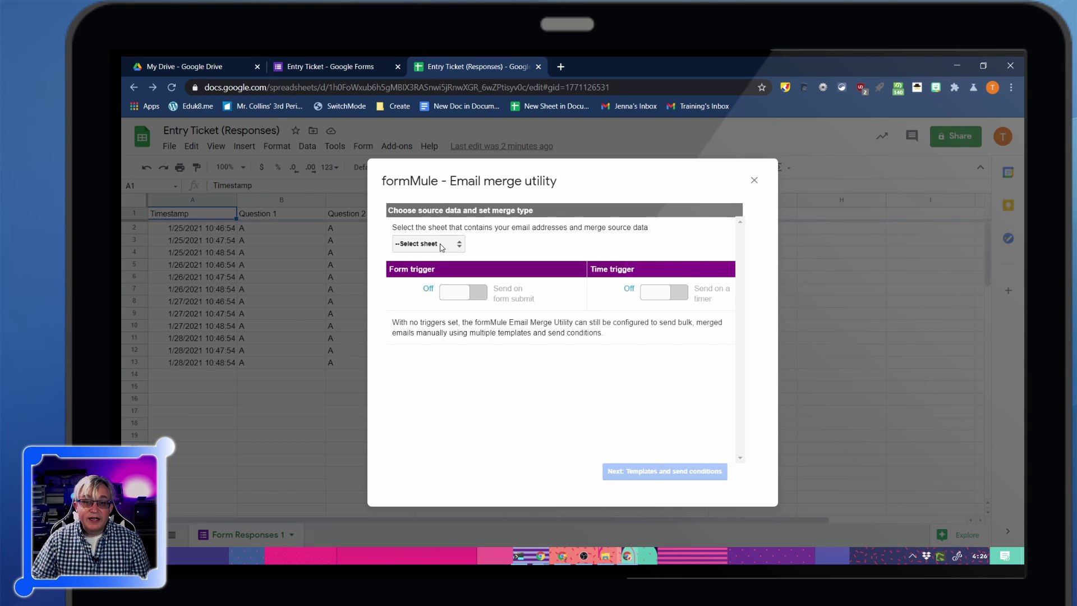
Choose Form Responses 1 as the source sheet and proceed to templates and send conditions
left_click(442, 248)
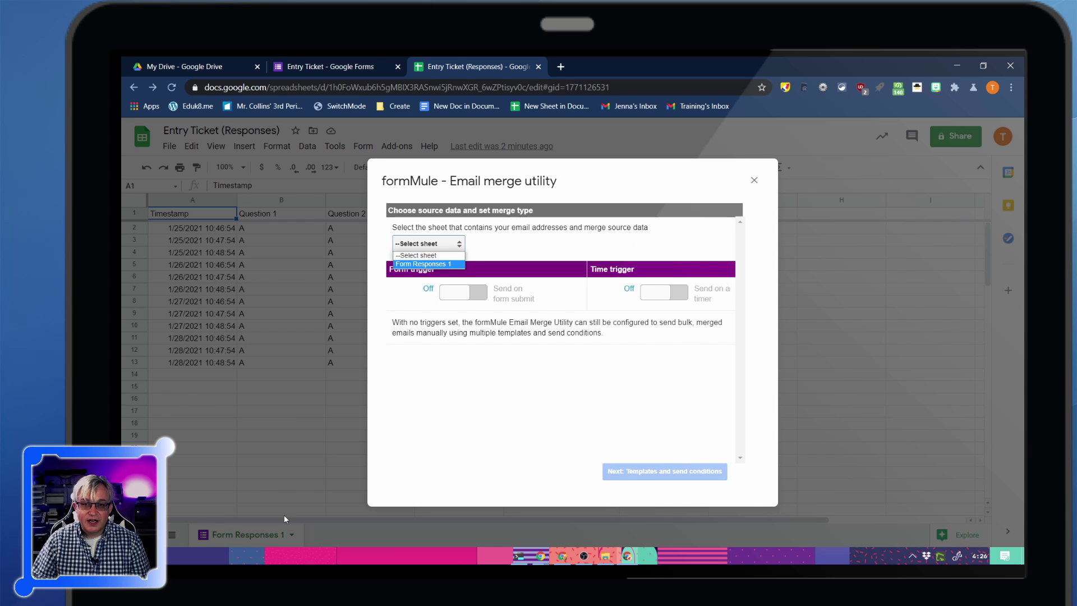
left_click(443, 264)
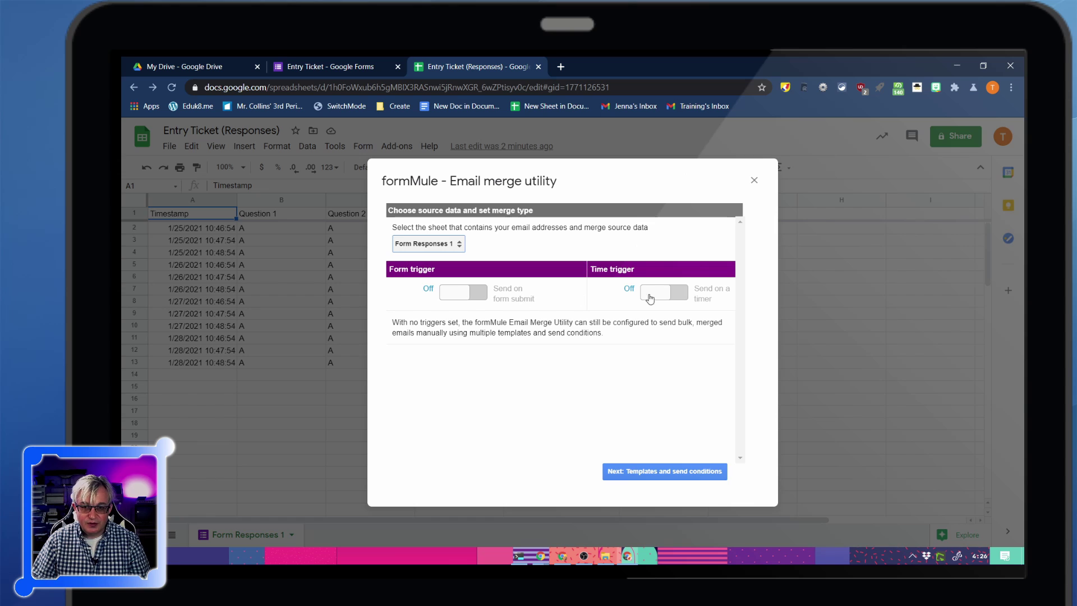
left_click(661, 474)
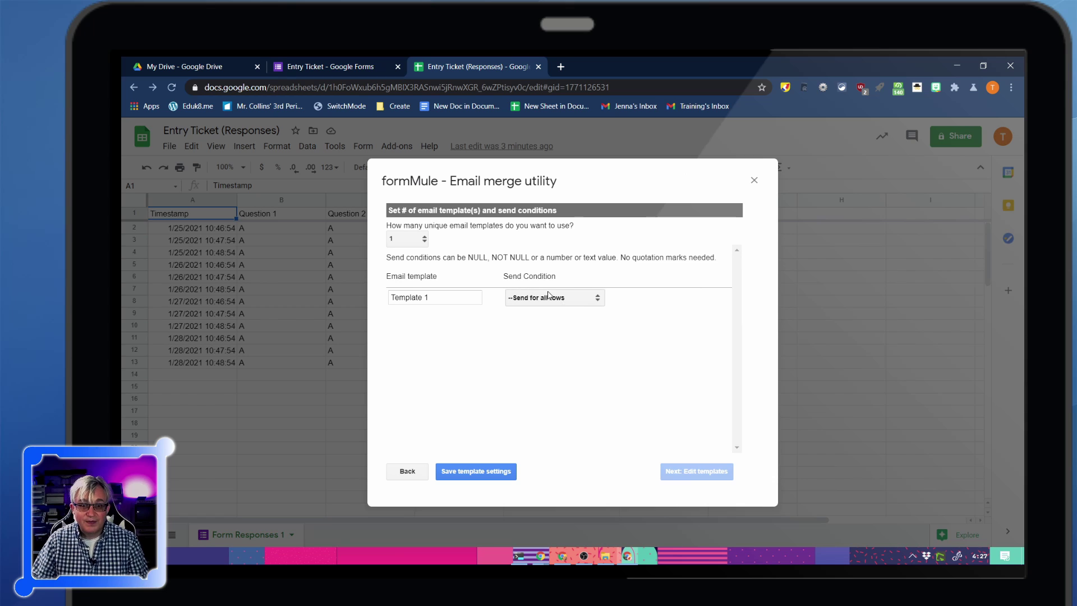
Set Template 1's send condition to Responses NOT NULL and save the template settings
left_click(579, 302)
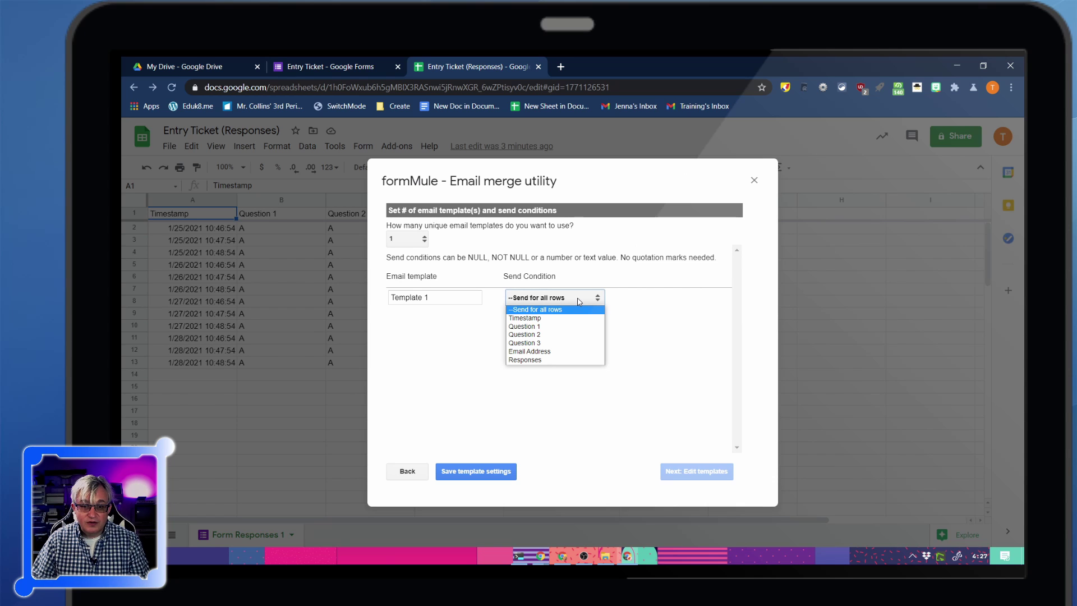
left_click(561, 362)
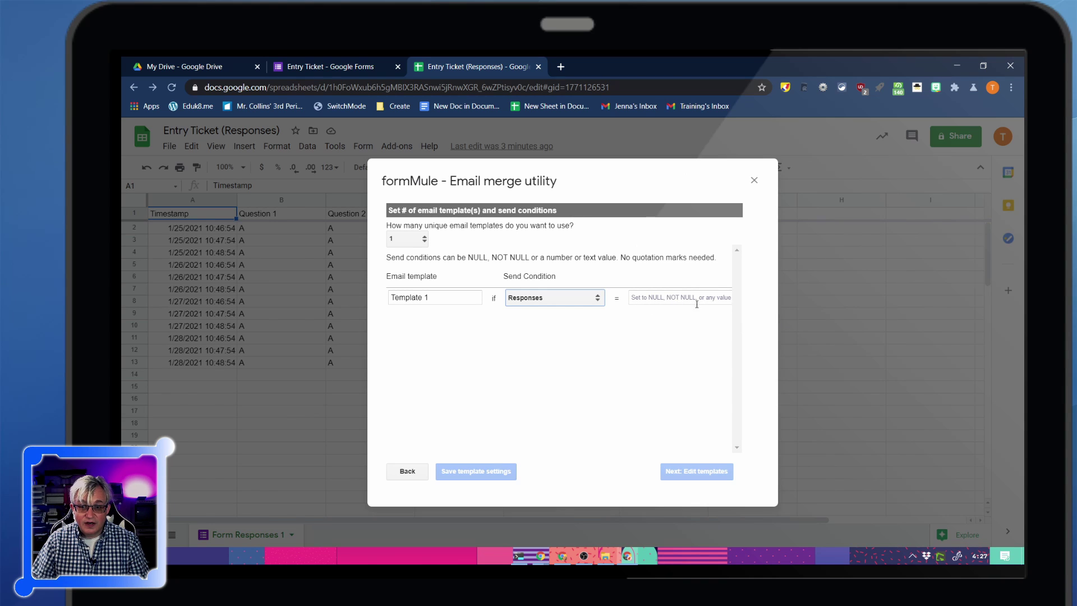
left_click(675, 301)
type("NOT")
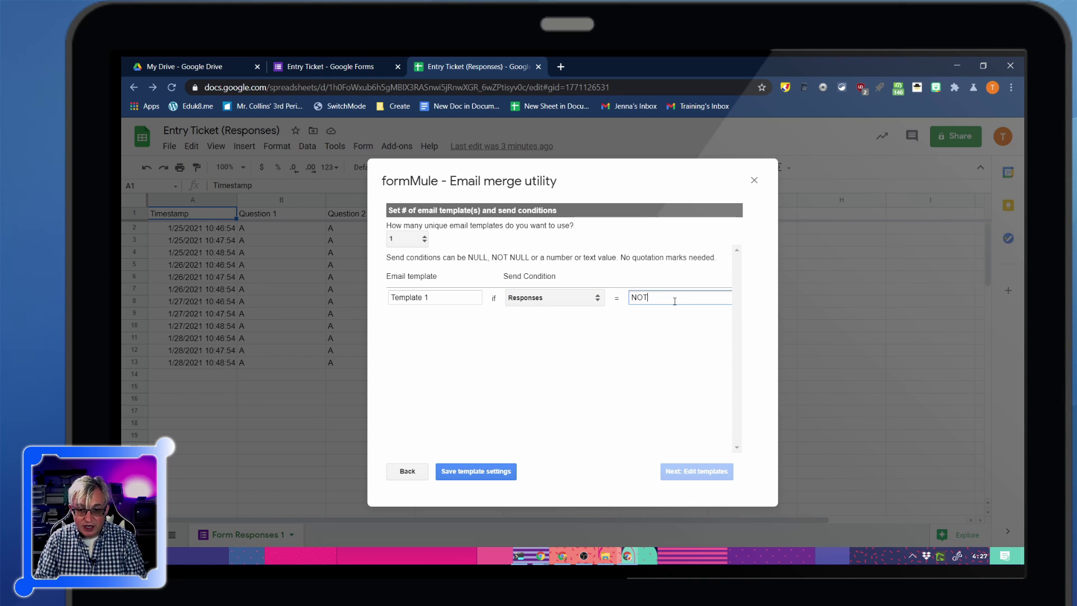
type(" NULL")
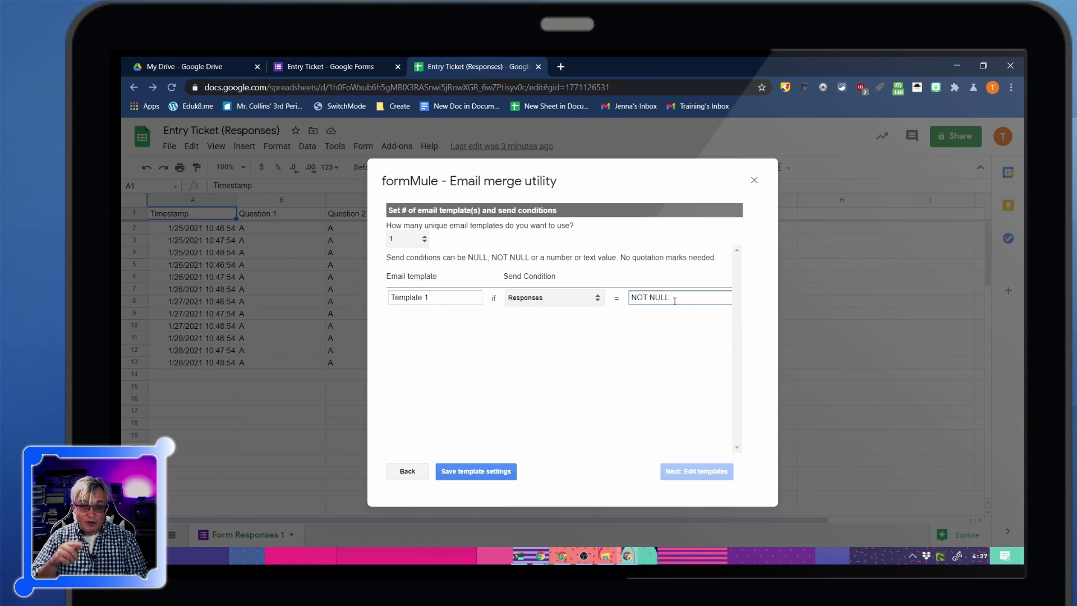
left_click(459, 474)
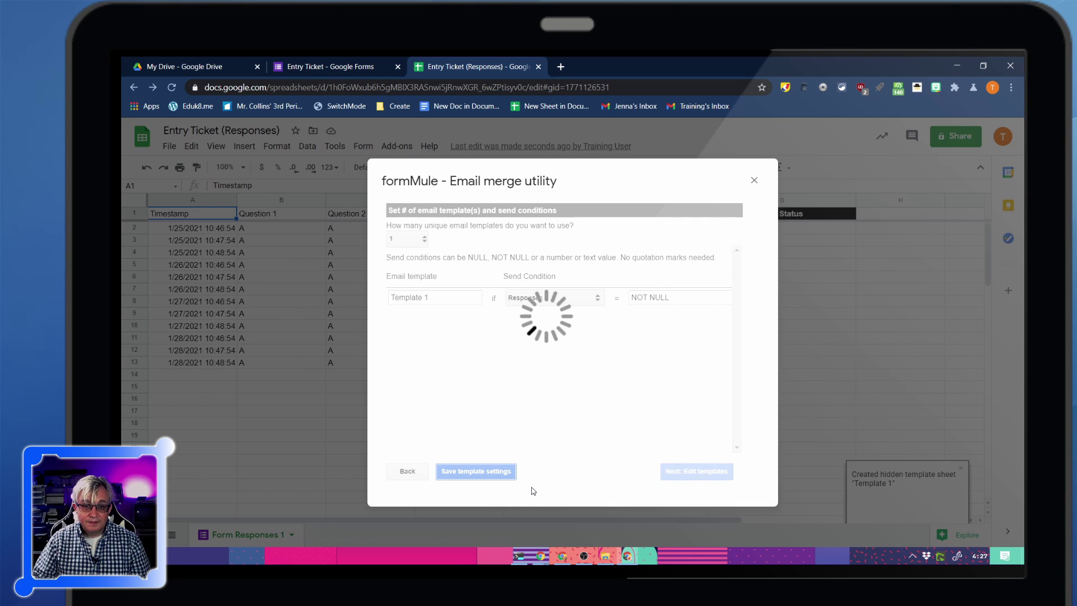
Address Template 1 to the <<Email Address>> tag, leaving the CC field empty
left_click(690, 474)
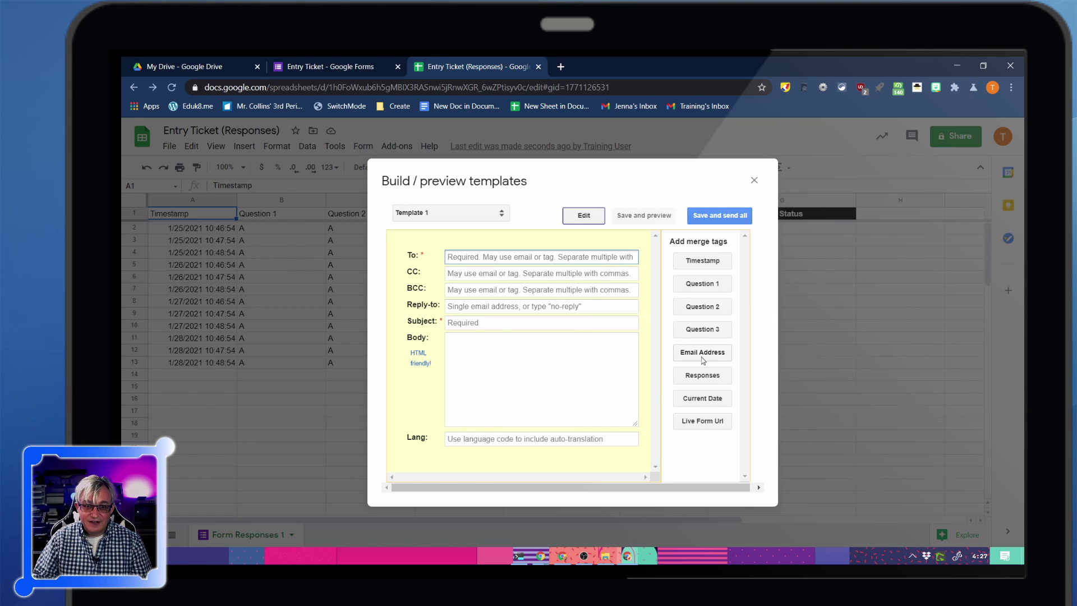
left_click(703, 354)
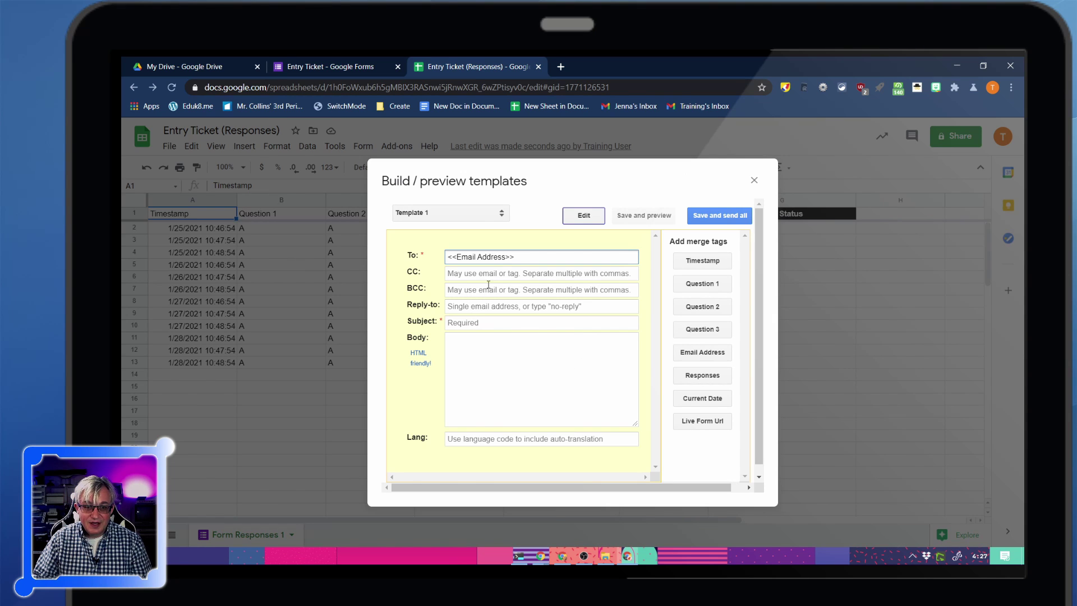
left_click(462, 274)
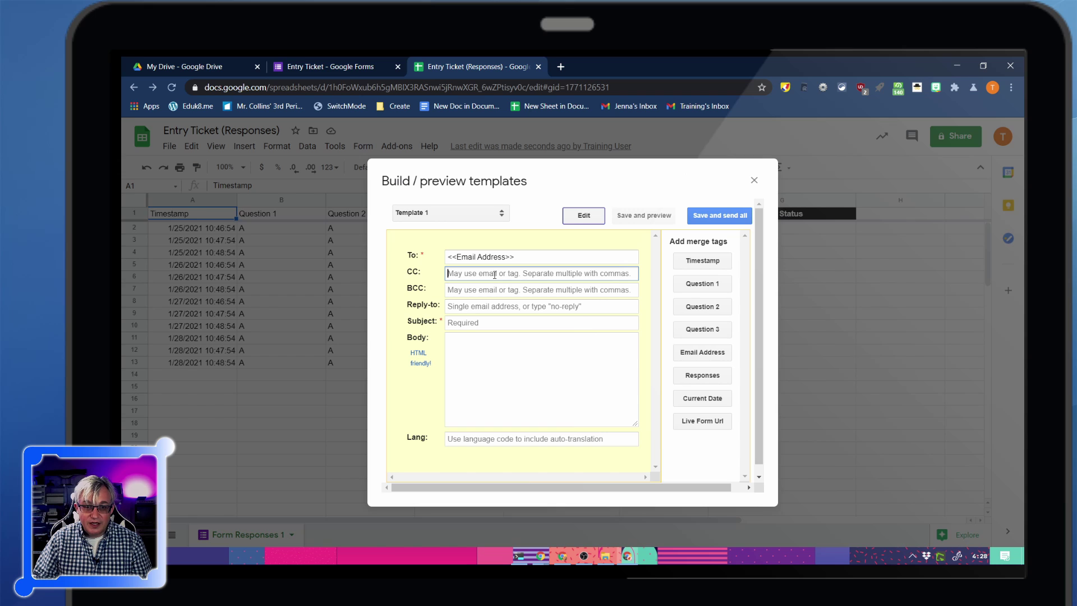
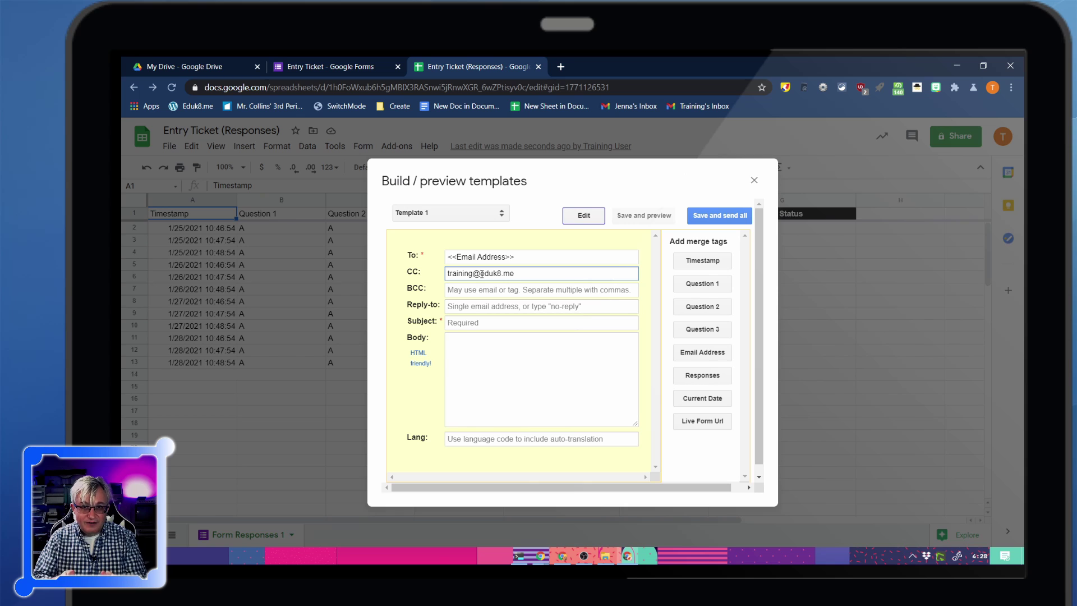
left_click_drag(525, 276, 394, 265)
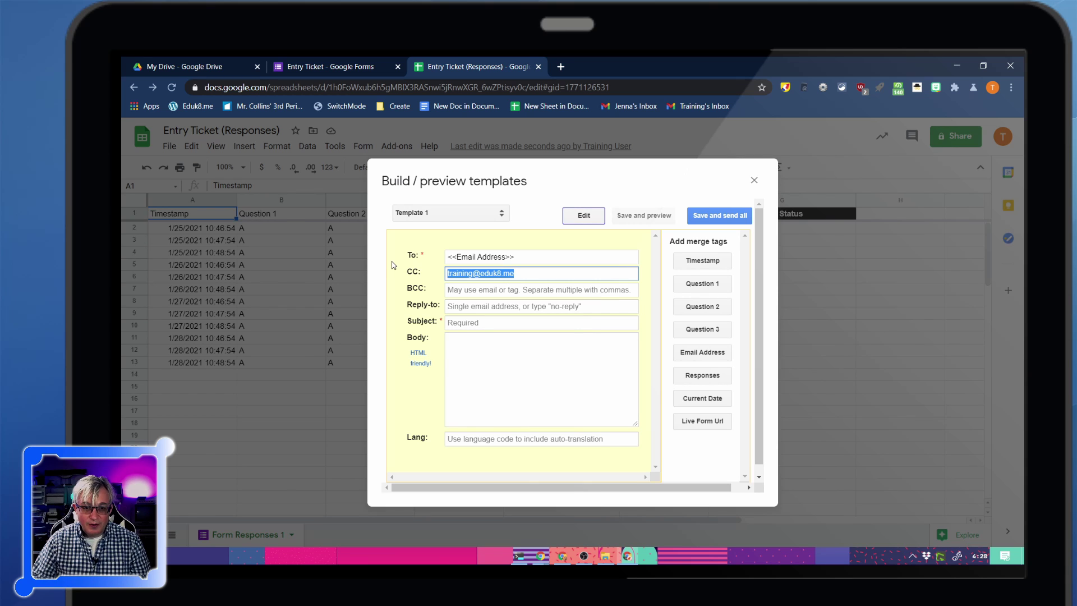
key("BackSpace")
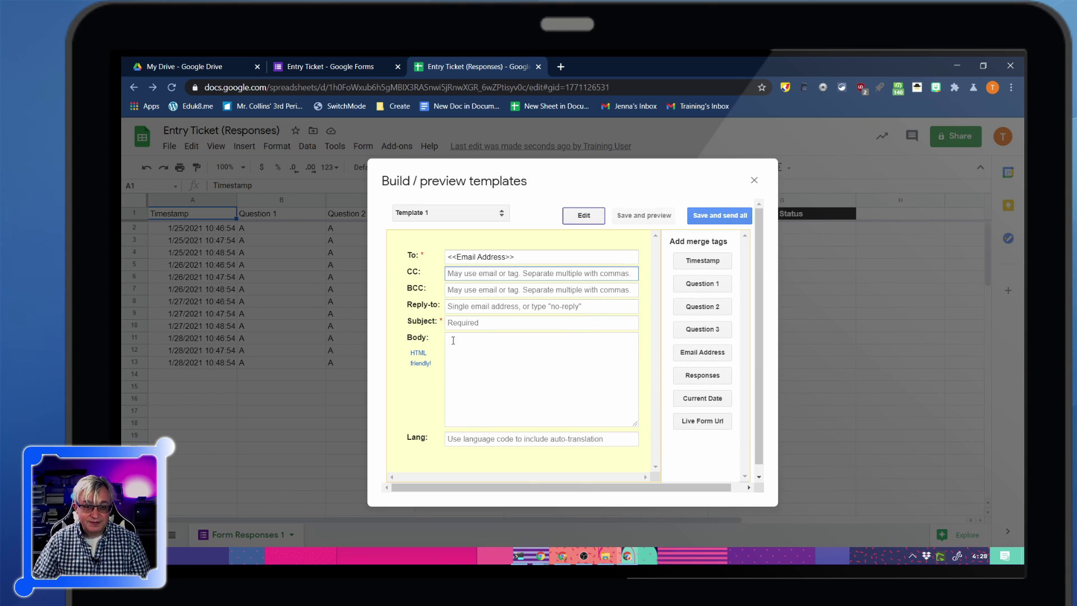
Write the subject 'Feedback on Starship Maintenance' including the Current Date tag
left_click(479, 323)
type("Feedback for")
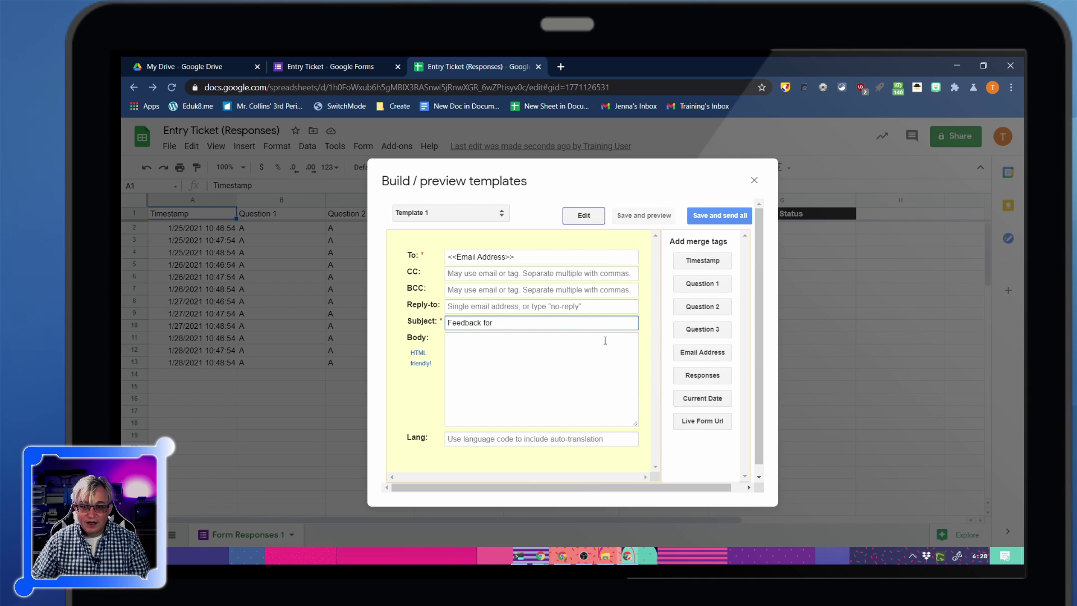
left_click(702, 398)
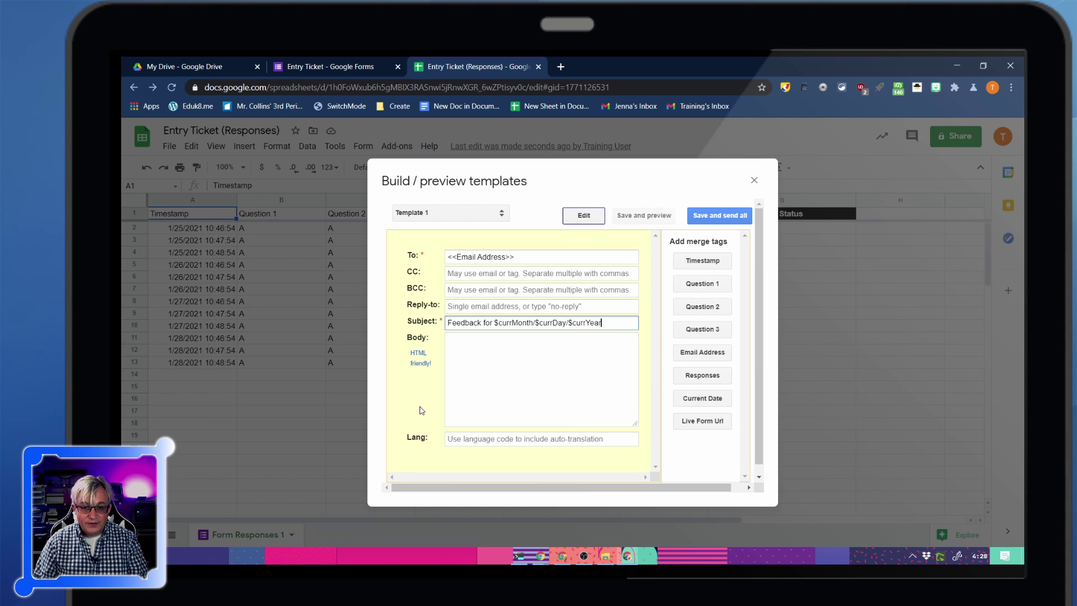
type("on ")
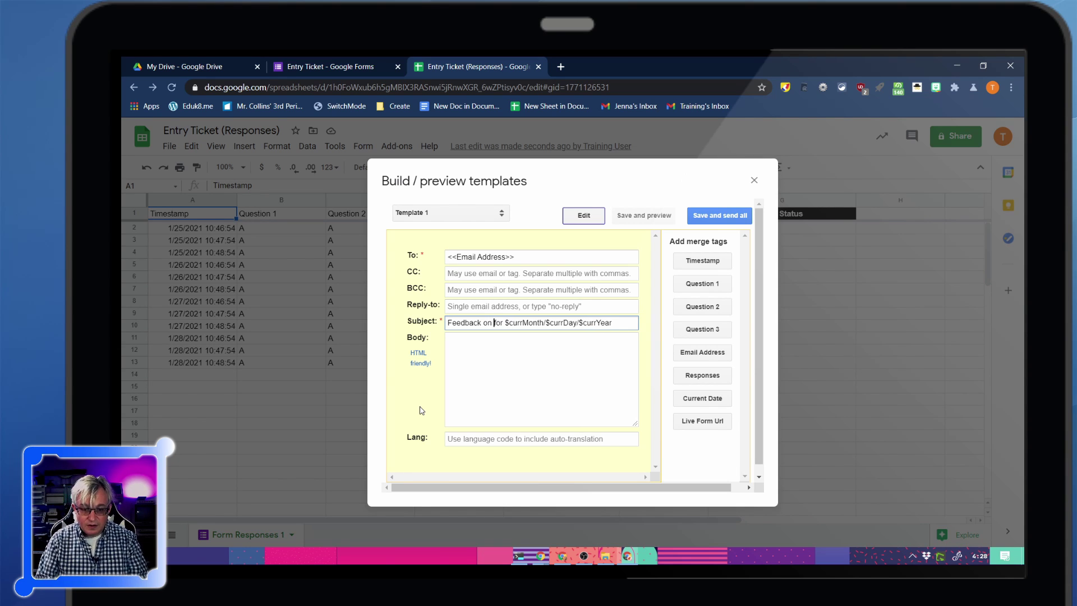
type("Star")
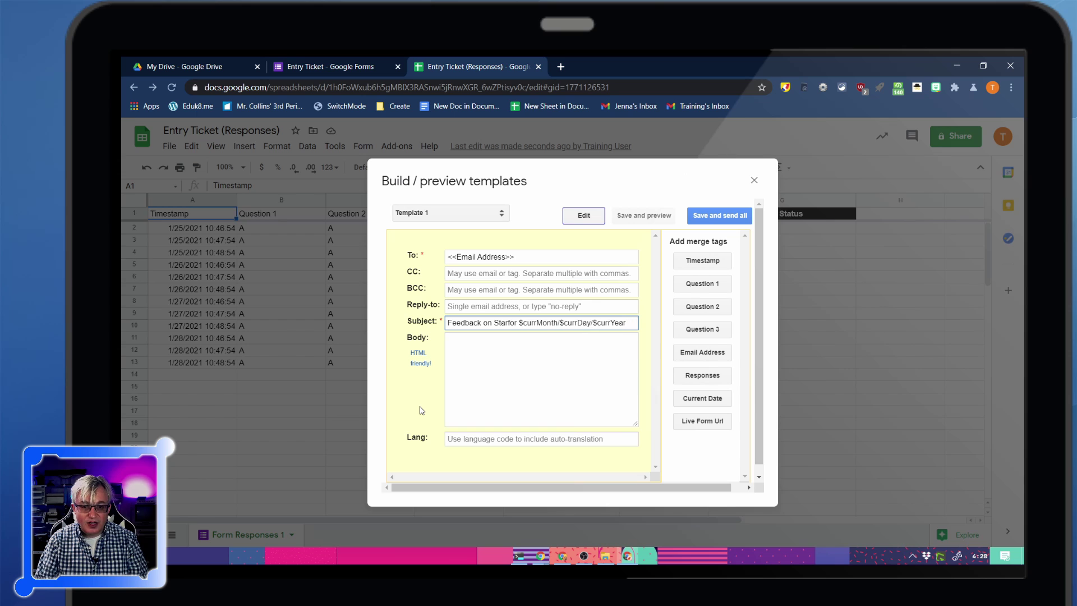
key("BackSpace")
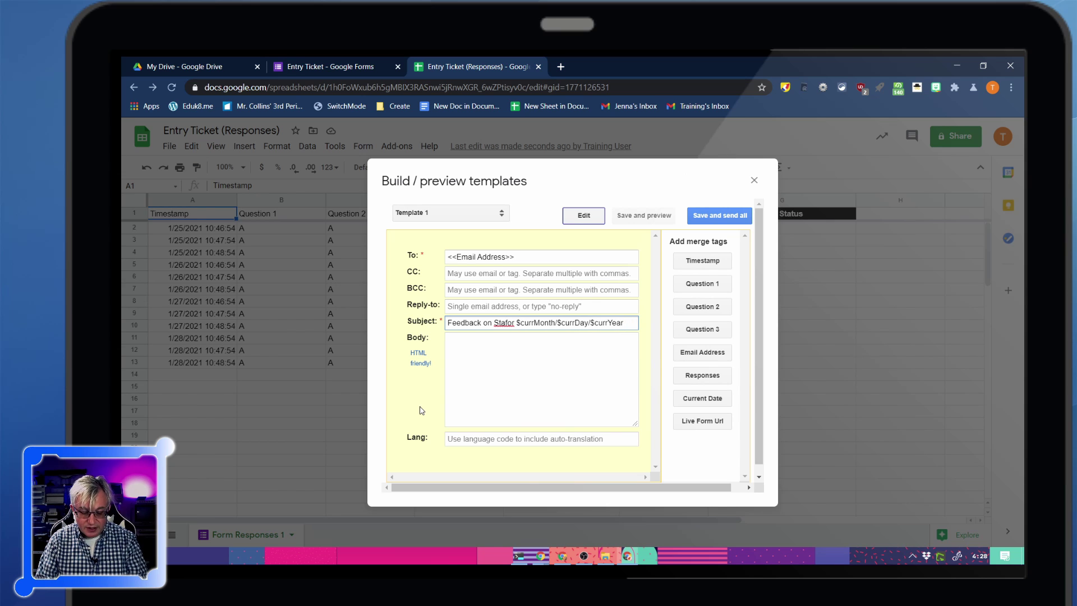
type("r")
type("ship ")
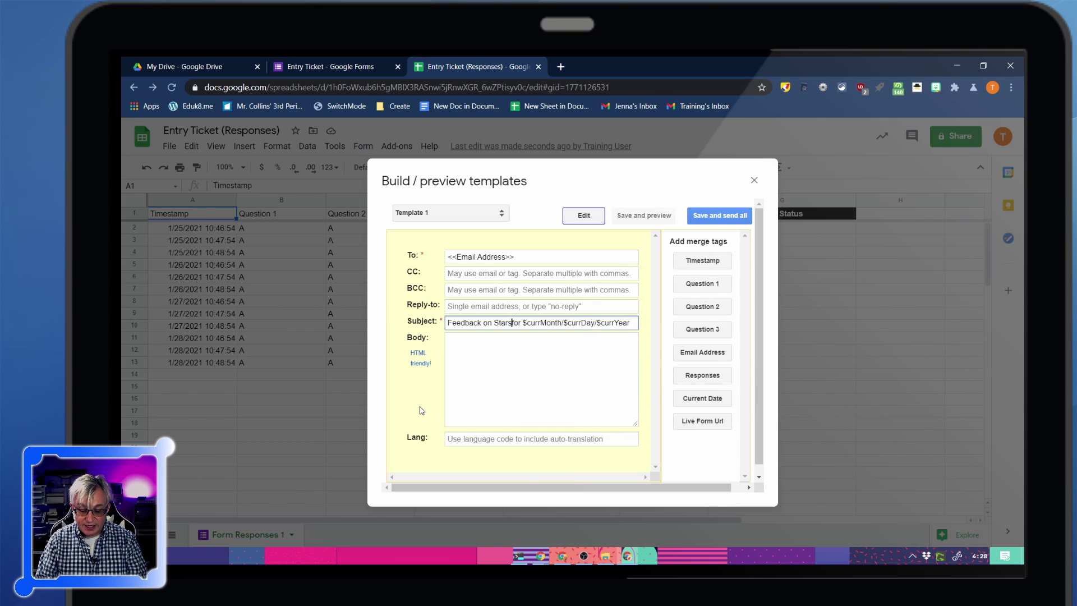
type("Maintenance")
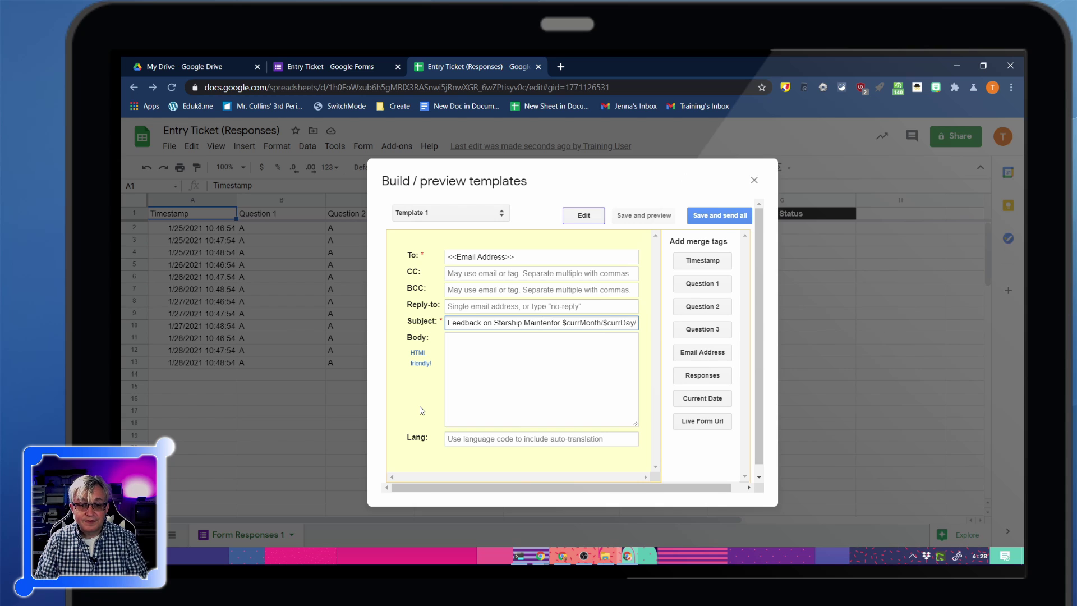
left_click(511, 367)
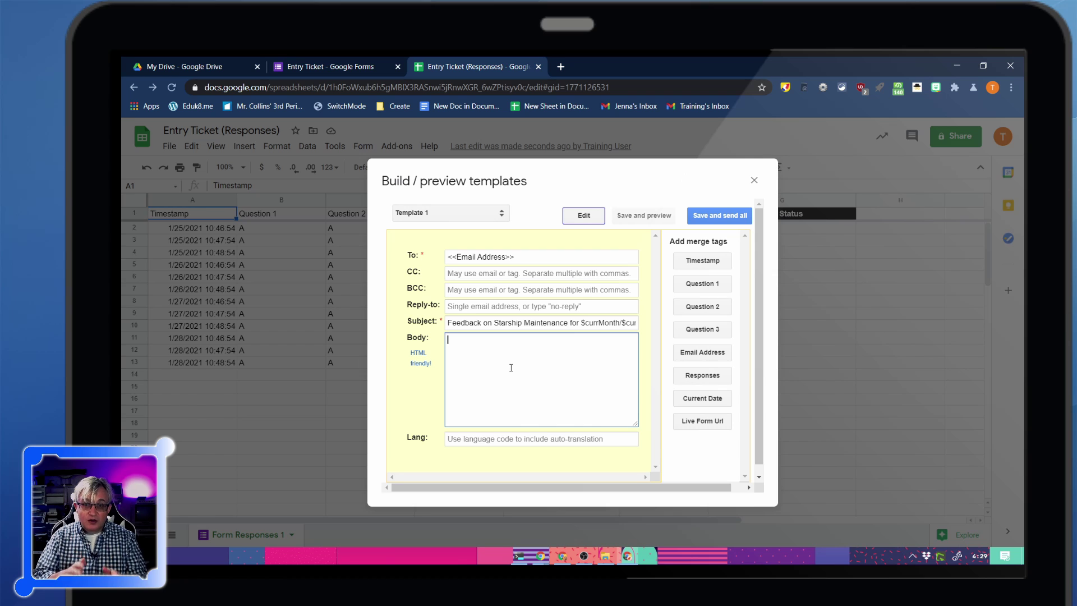
Insert the <<Responses>> tag into the body and delete the 'Responses: ' label before it
left_click(709, 382)
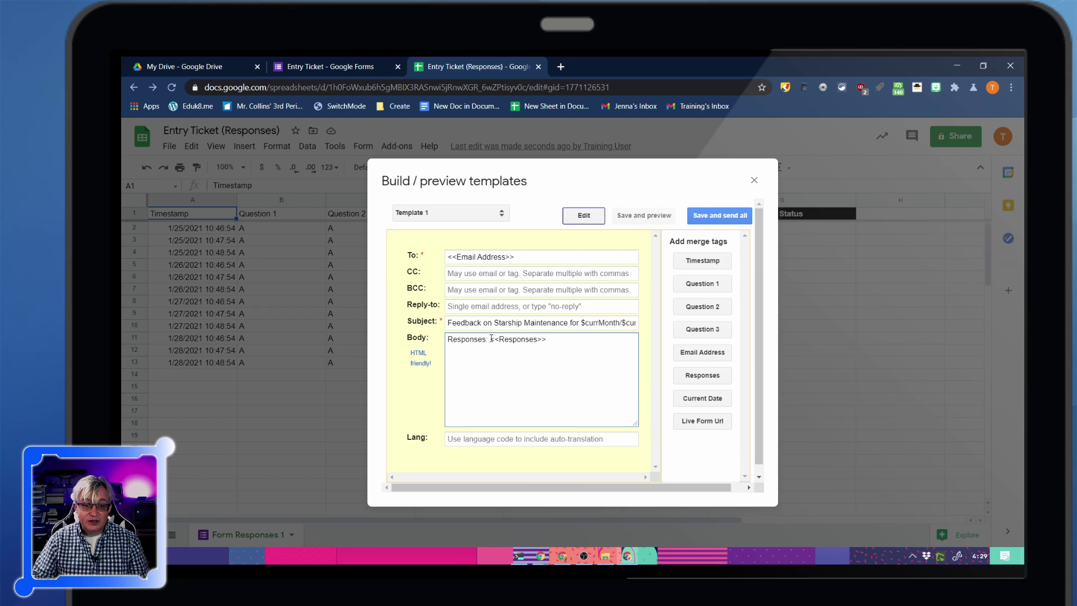
left_click_drag(491, 340, 443, 341)
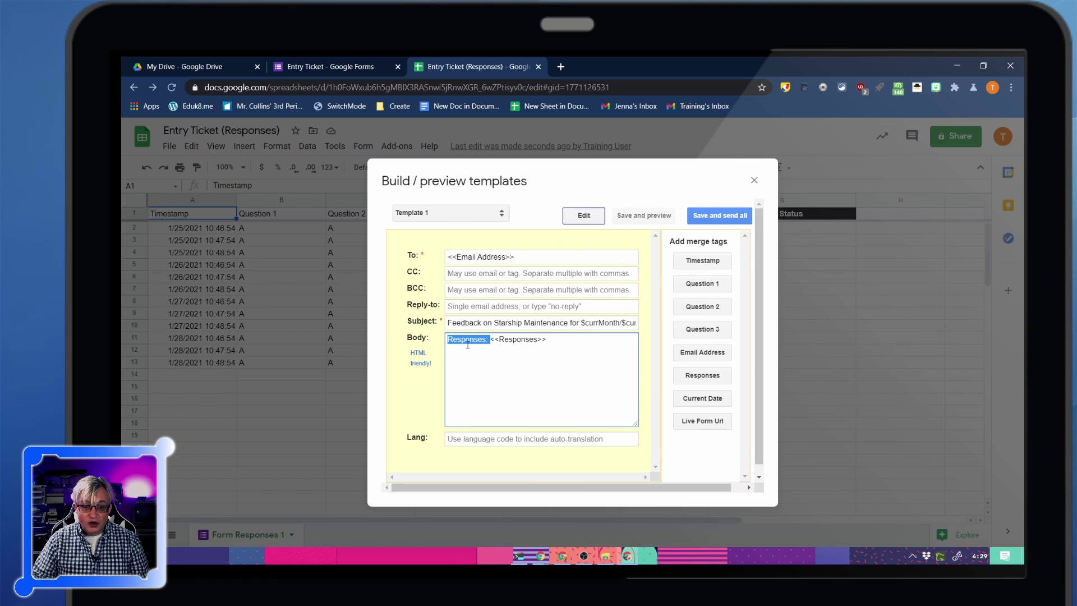
left_click(492, 340)
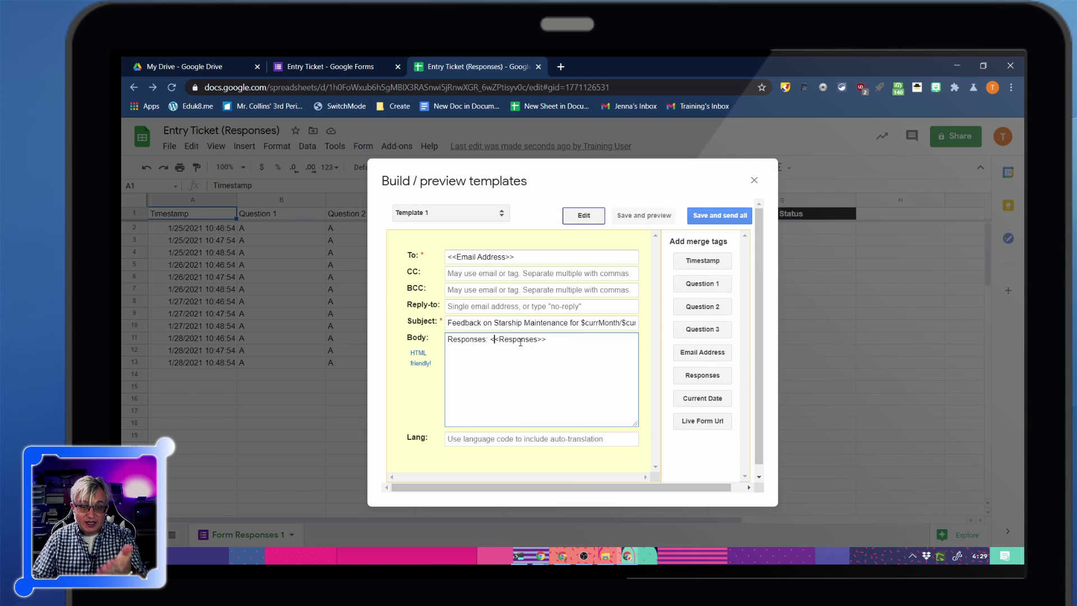
left_click_drag(490, 340, 444, 340)
key("BackSpace")
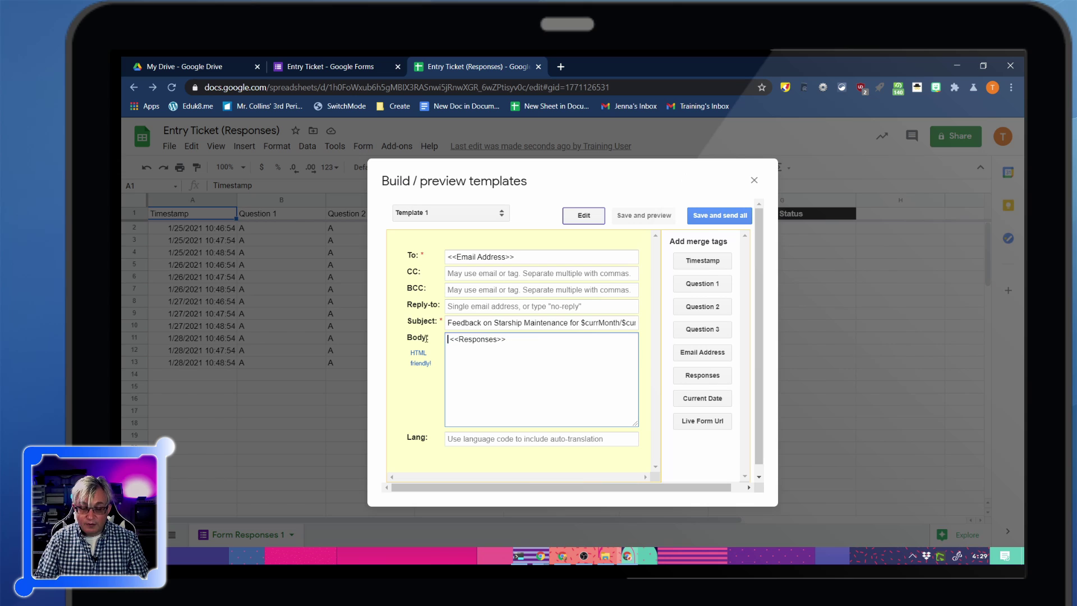
key("Delete")
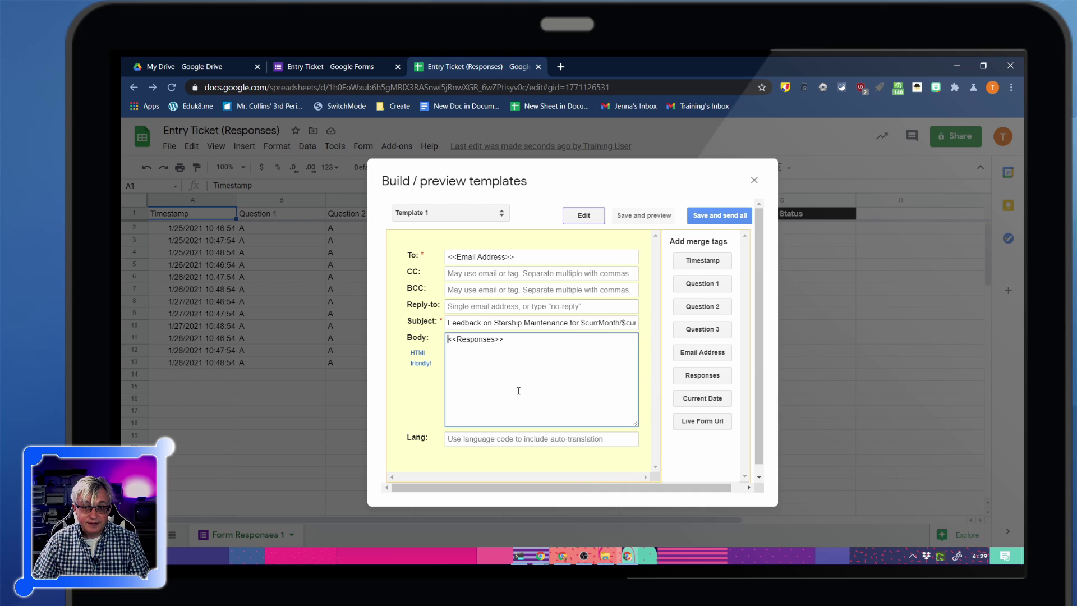
Save the template, close the preview showing 0 emails, and widen column F
left_click(721, 217)
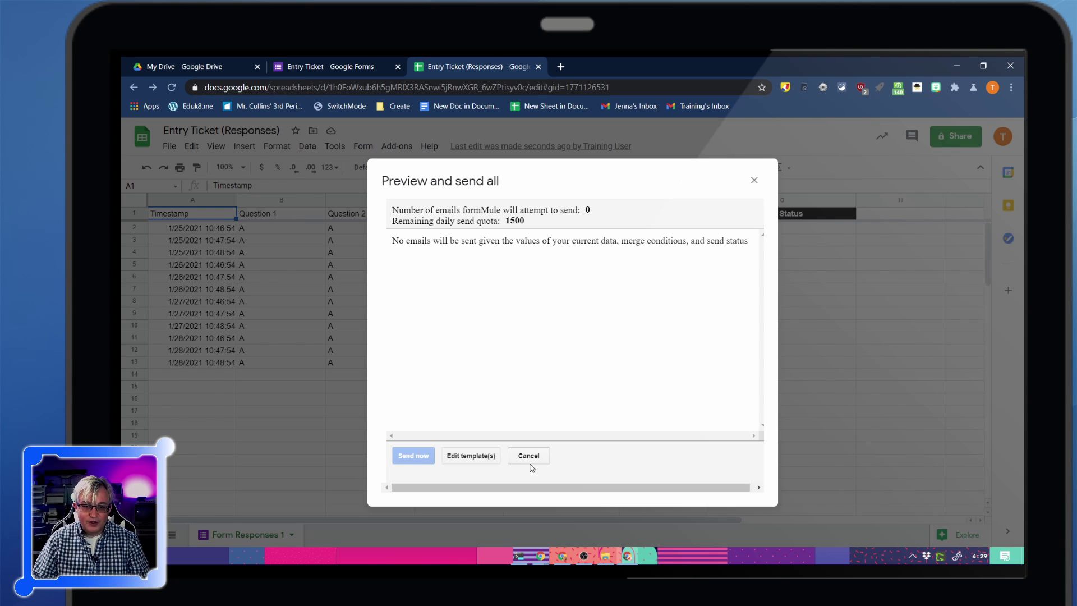
left_click(754, 180)
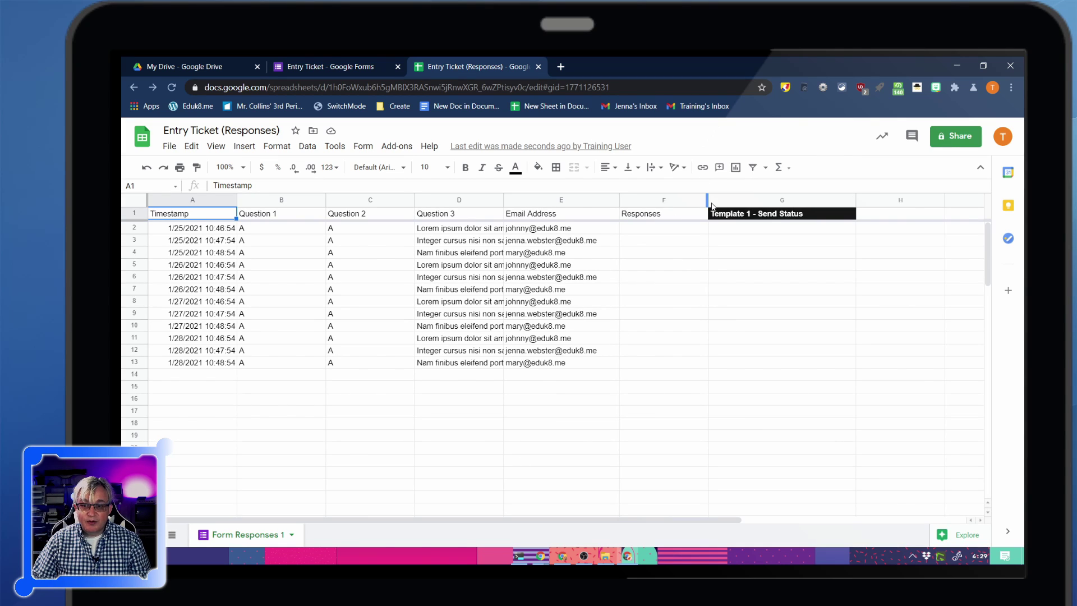
left_click_drag(711, 206, 833, 206)
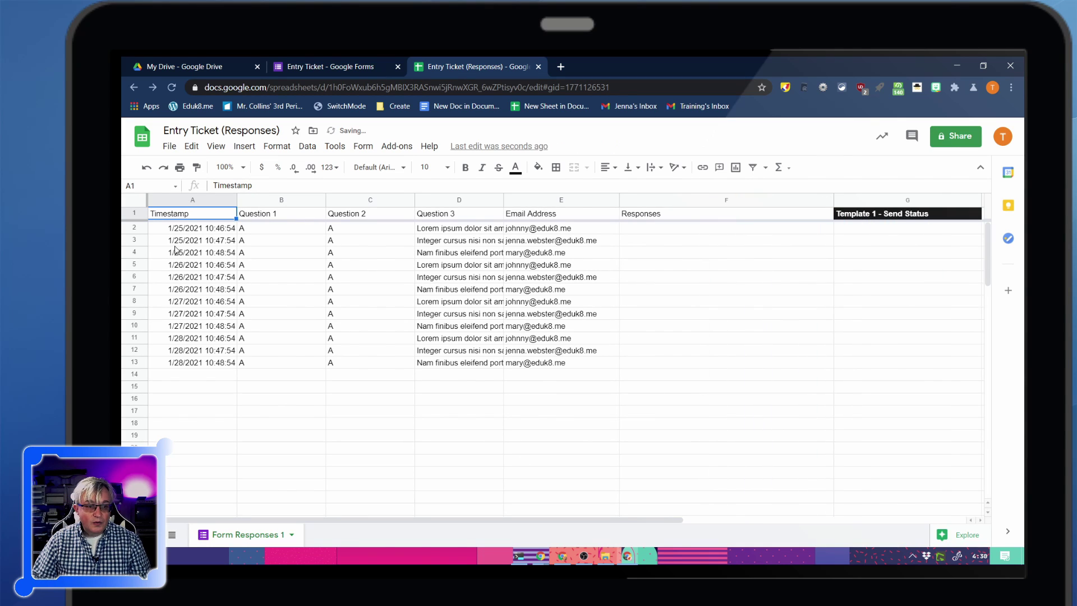
Enter 'Wow, I really like what you did here. Don't forget to cross your Ts and dot your Is' in F5 and copy it to F6
left_click(627, 264)
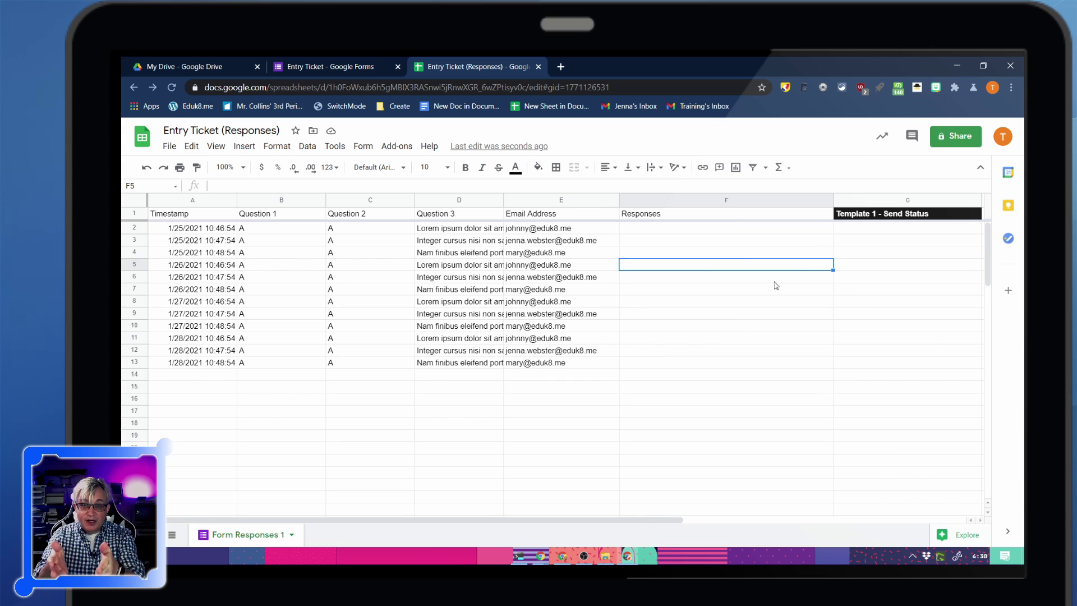
type("Wow, I")
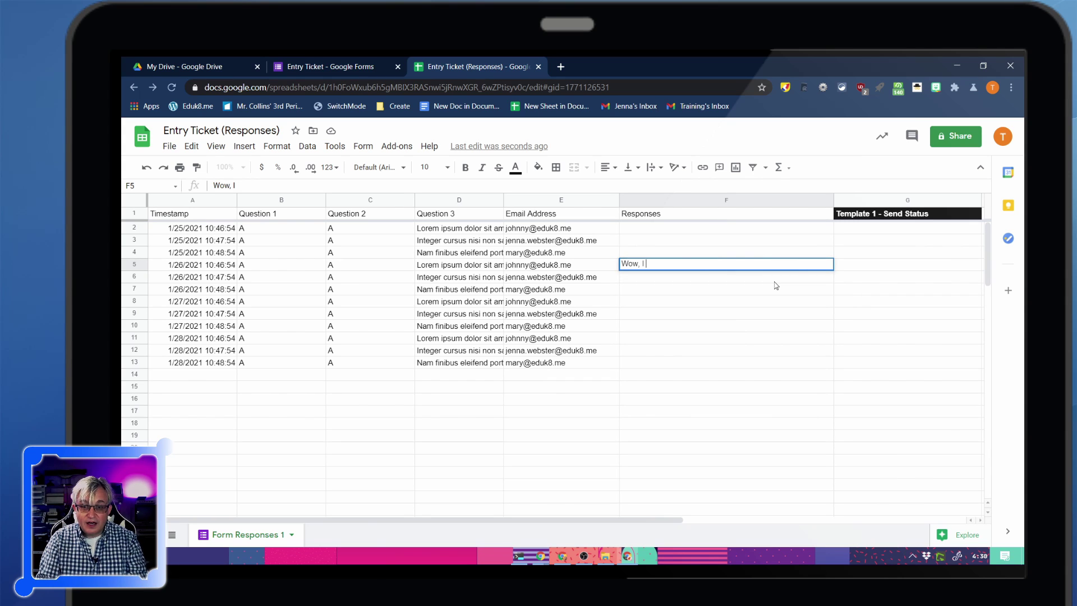
type(" really like w")
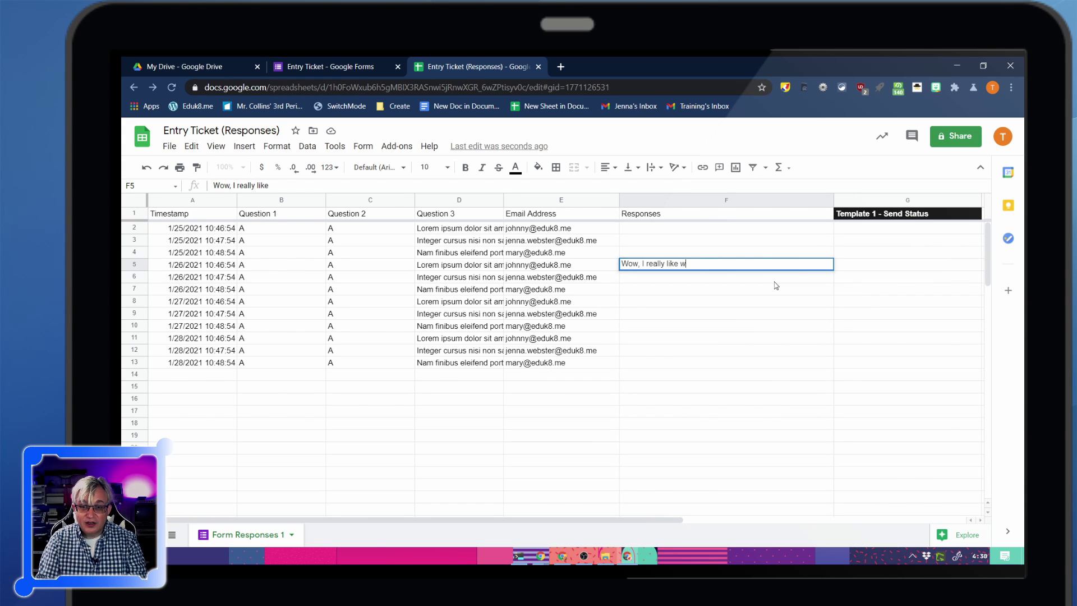
type("hat you did her")
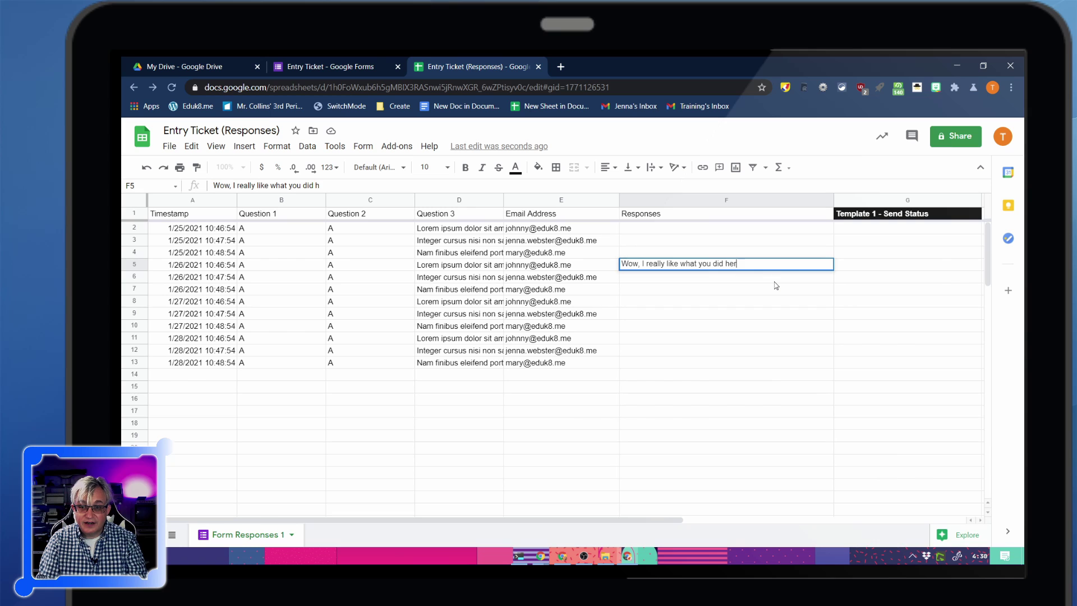
type("e. Don't forget ")
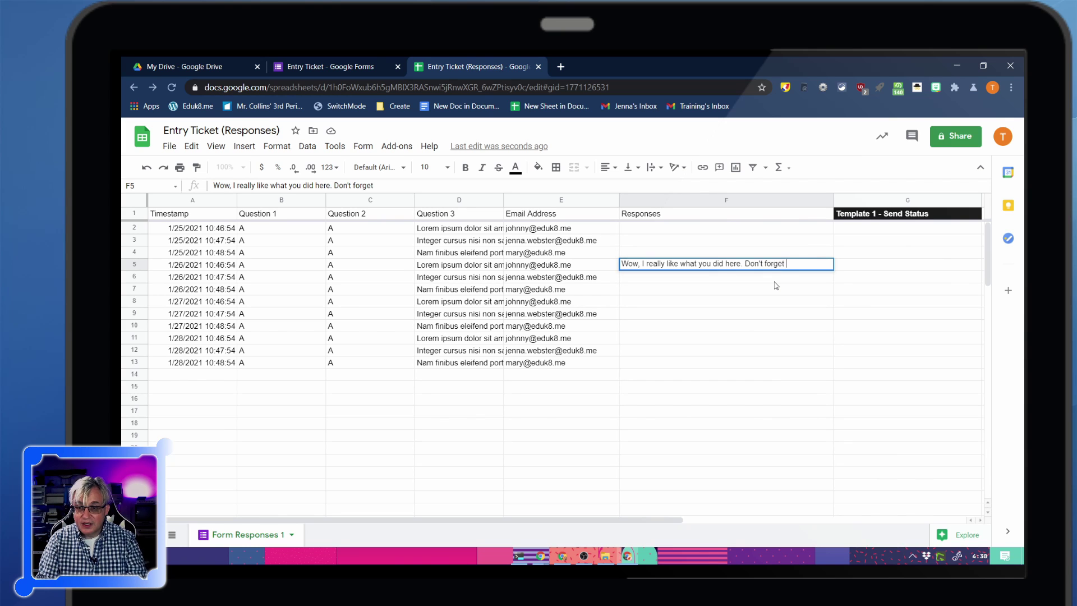
type("to cross your Ts and dot your ")
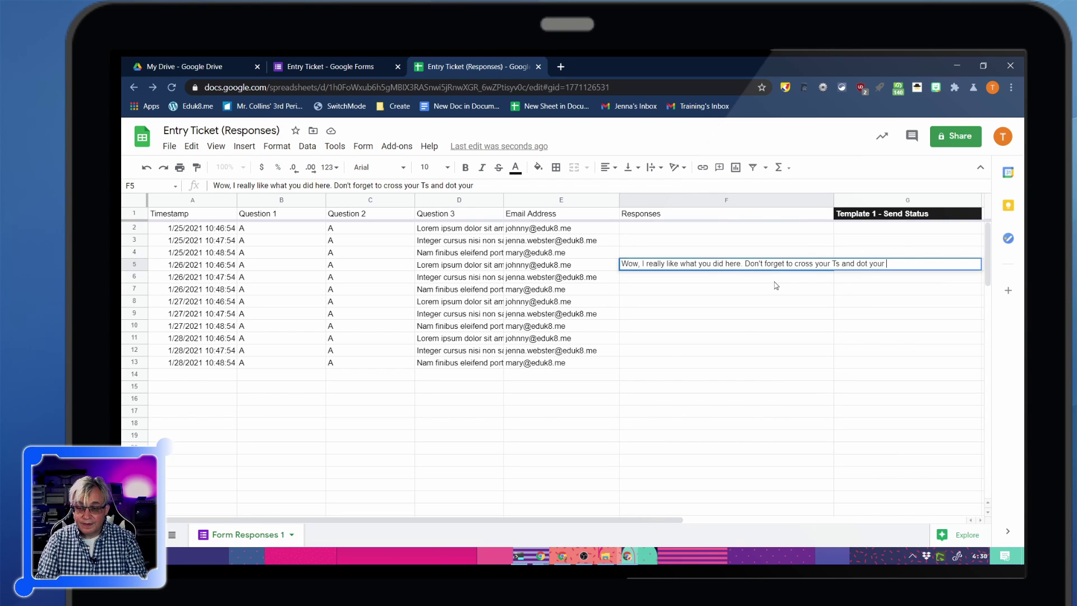
type("Is.")
key("Return")
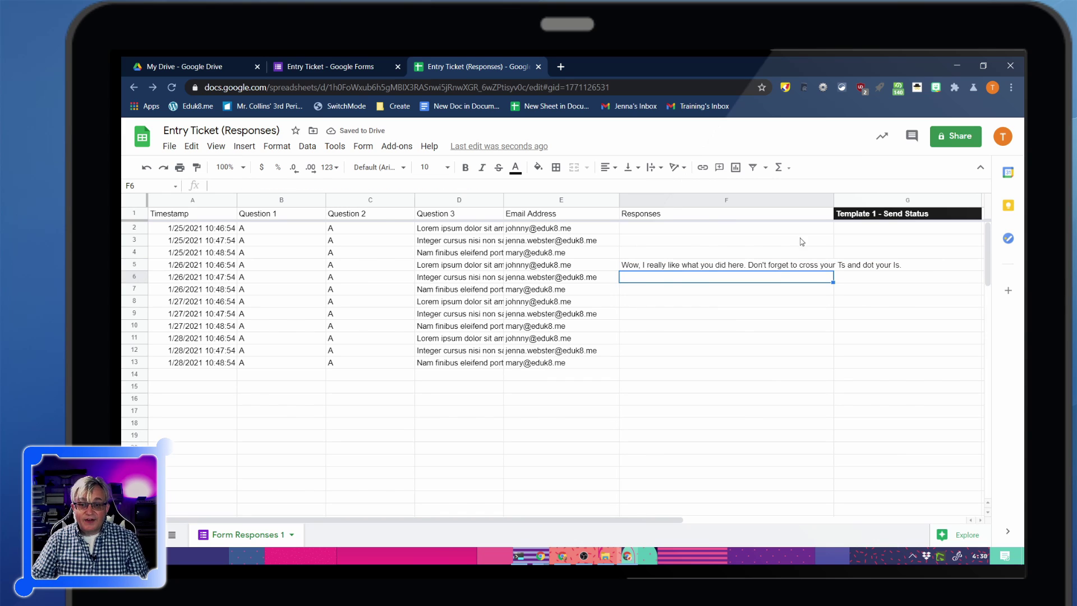
left_click(656, 267)
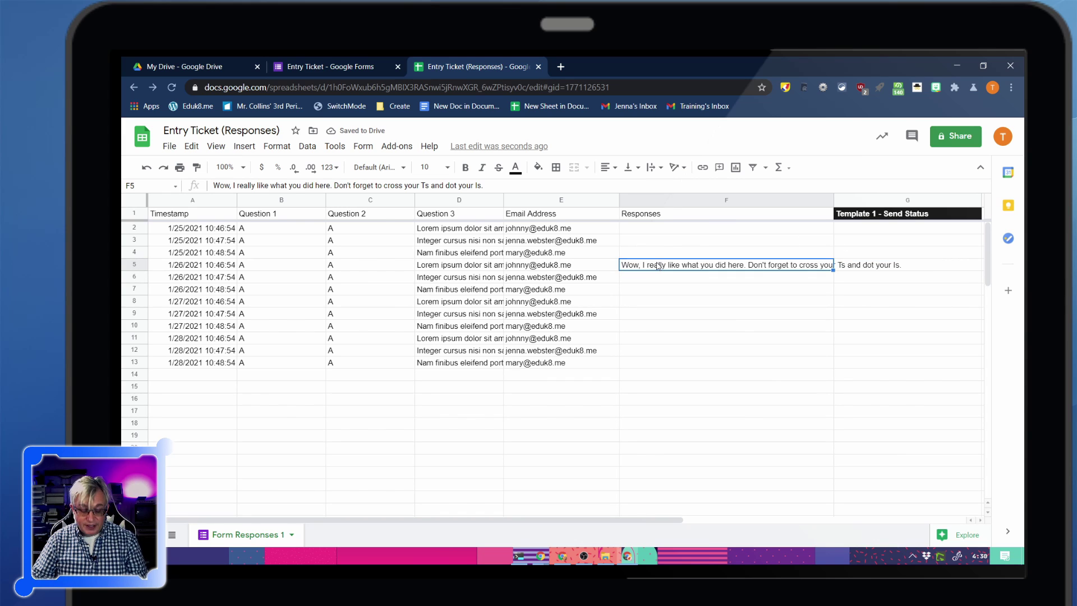
left_click(654, 279)
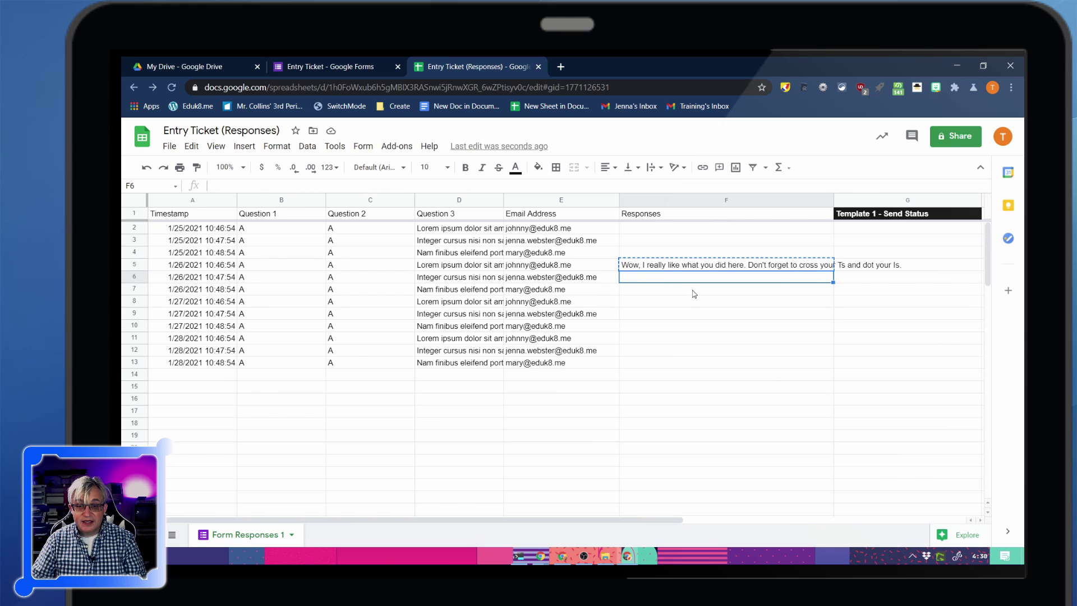
type("Wow, I really like what you did here. Don't forget to cross your Ts and dot your Is.")
Enter 'Are you having trouble with this? Please, let me know' in F7
left_click(638, 290)
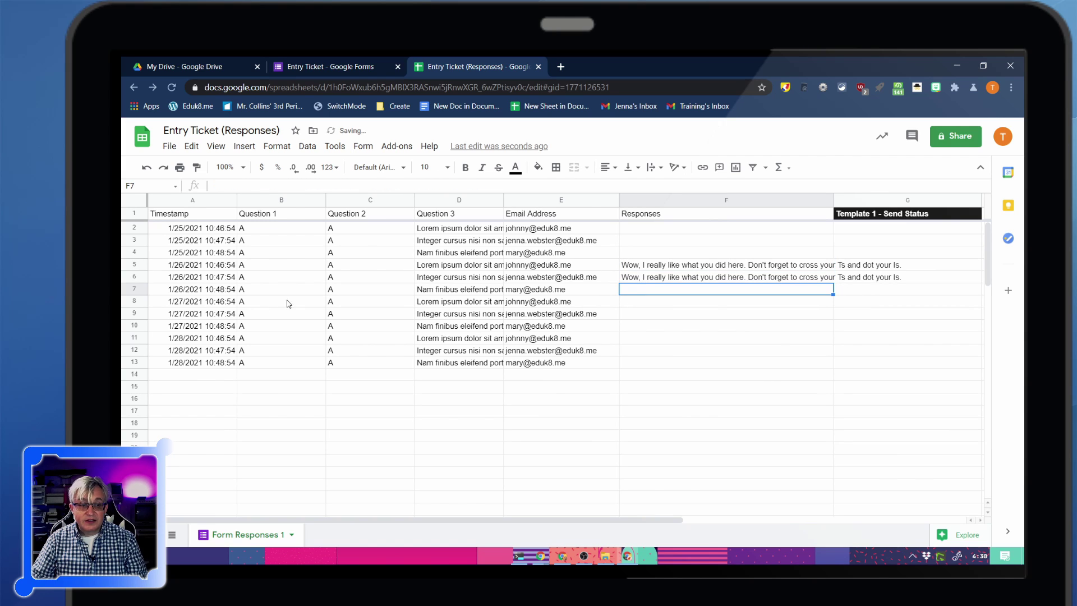
double_click(641, 291)
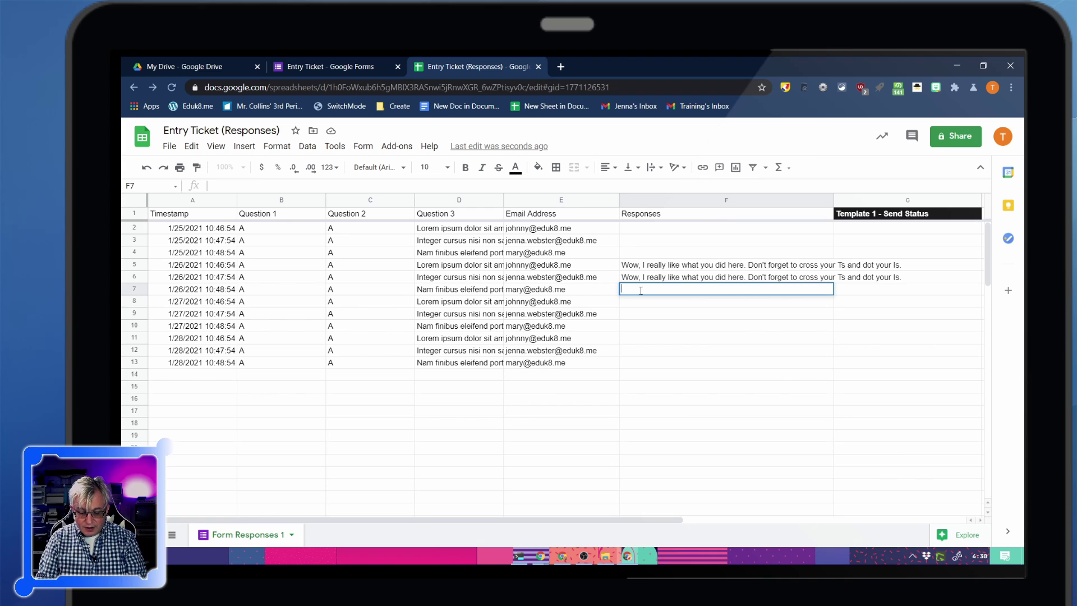
type("Are you having")
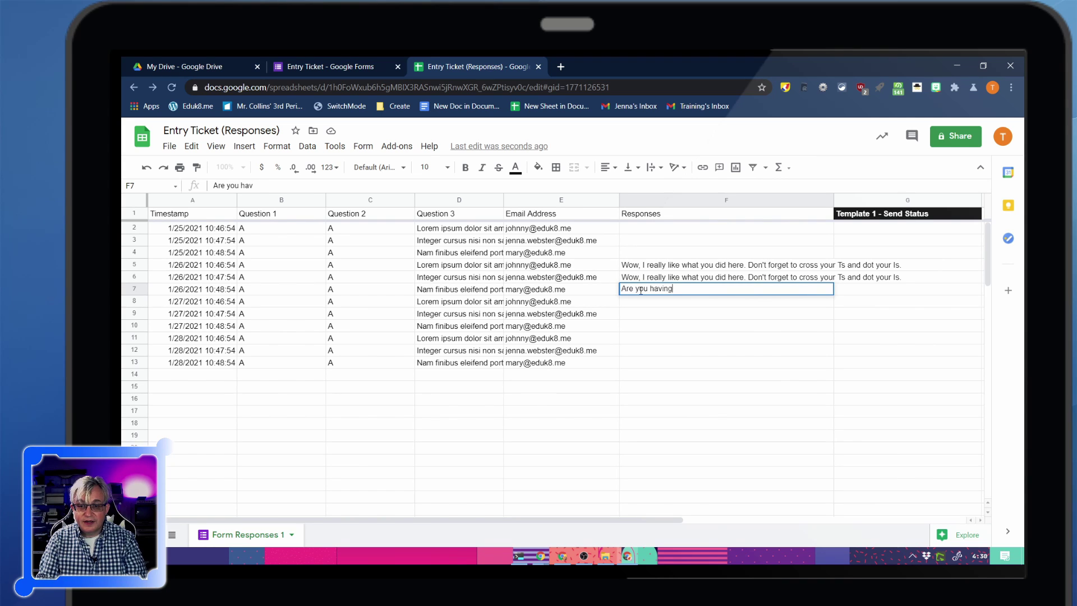
type(" trouble with t")
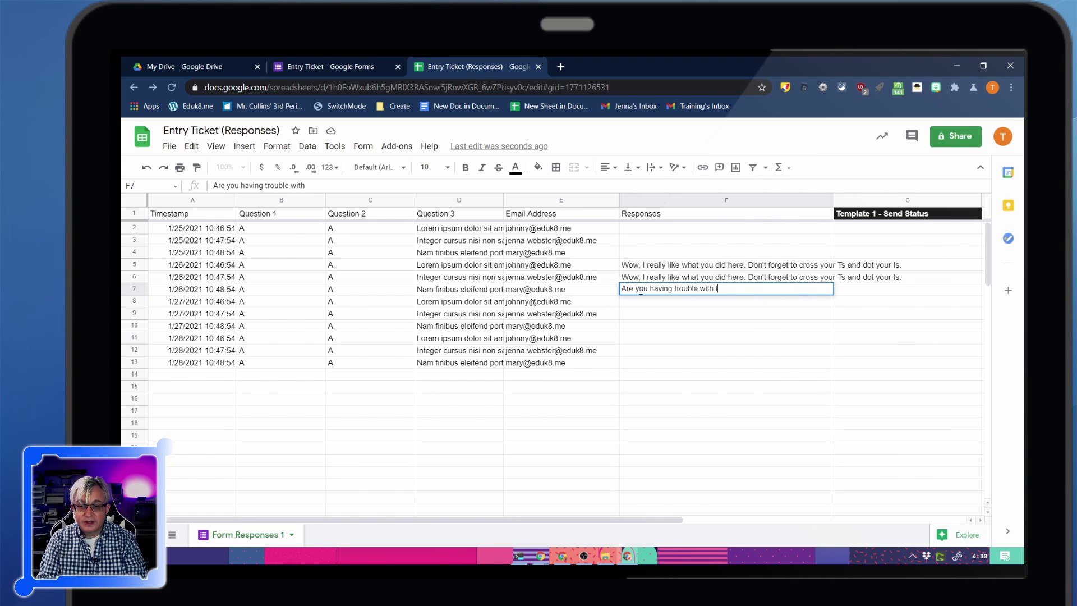
type("his? ")
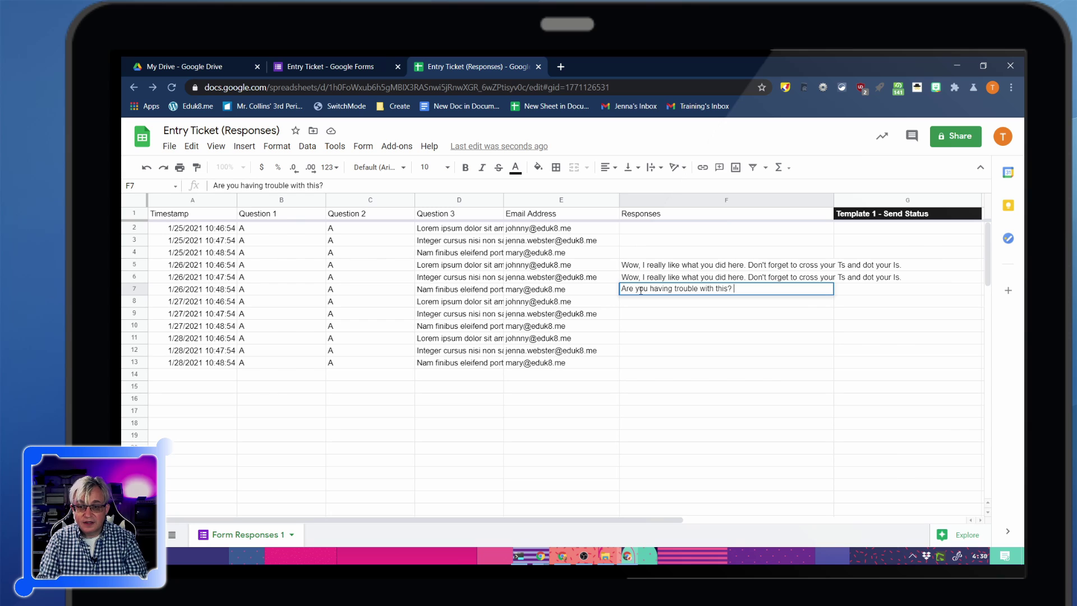
type("Please")
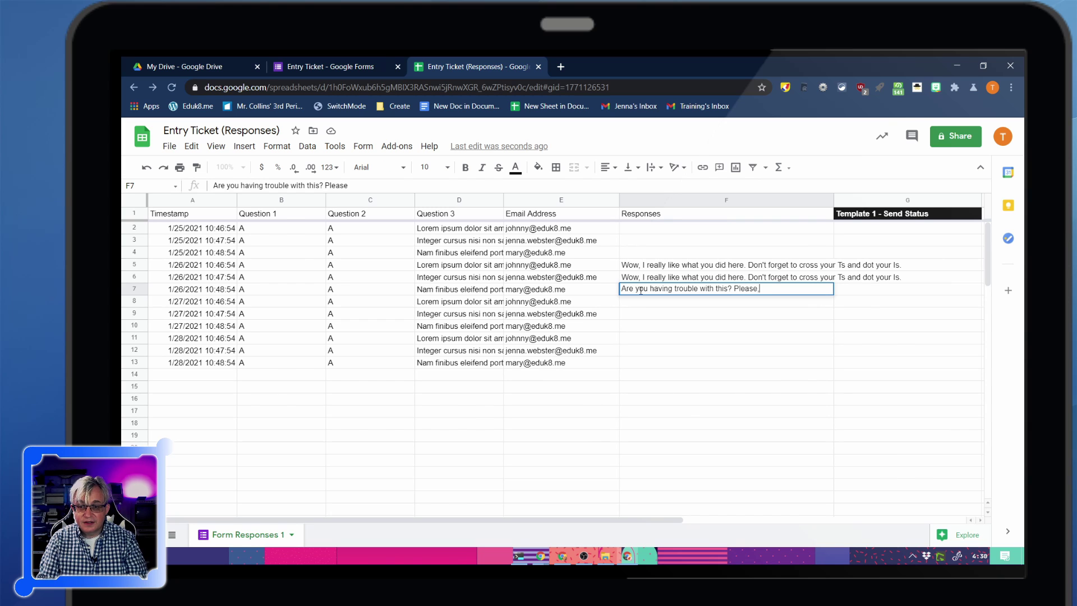
type(", let me know.")
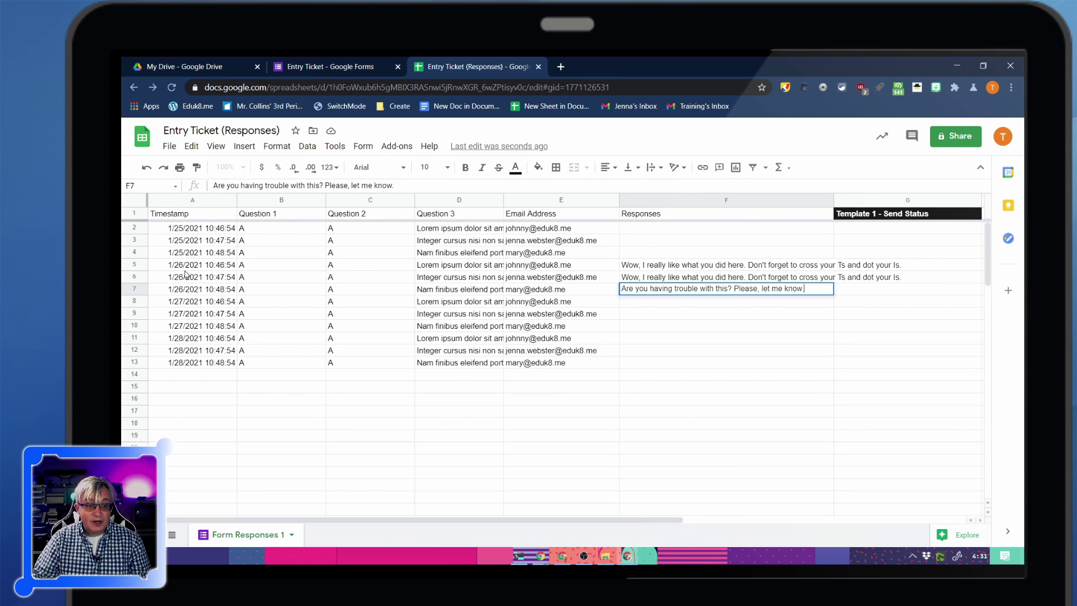
left_click_drag(188, 268, 254, 291)
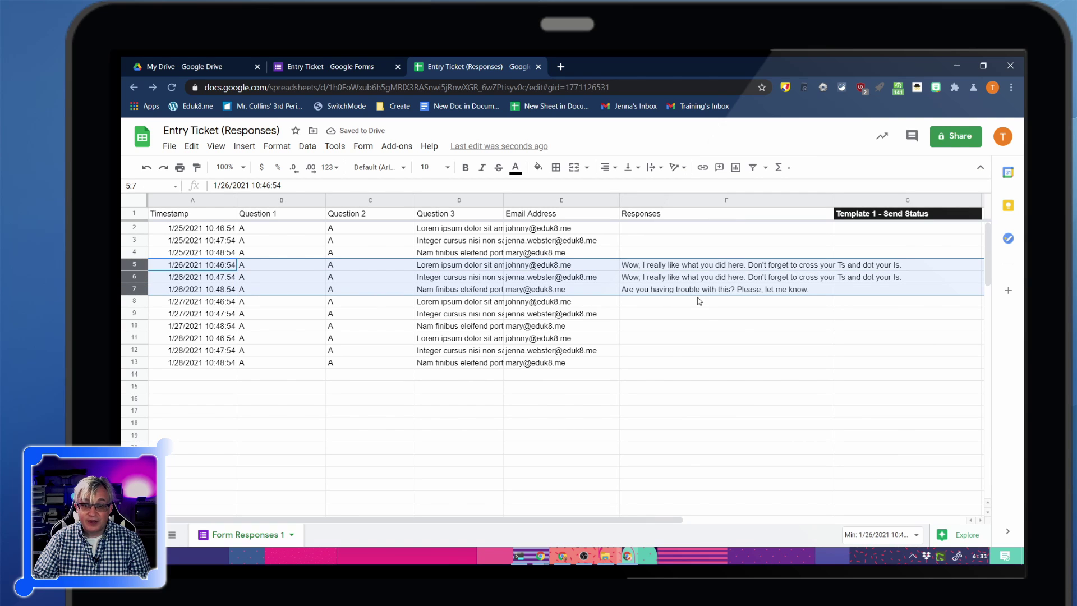
left_click(704, 313)
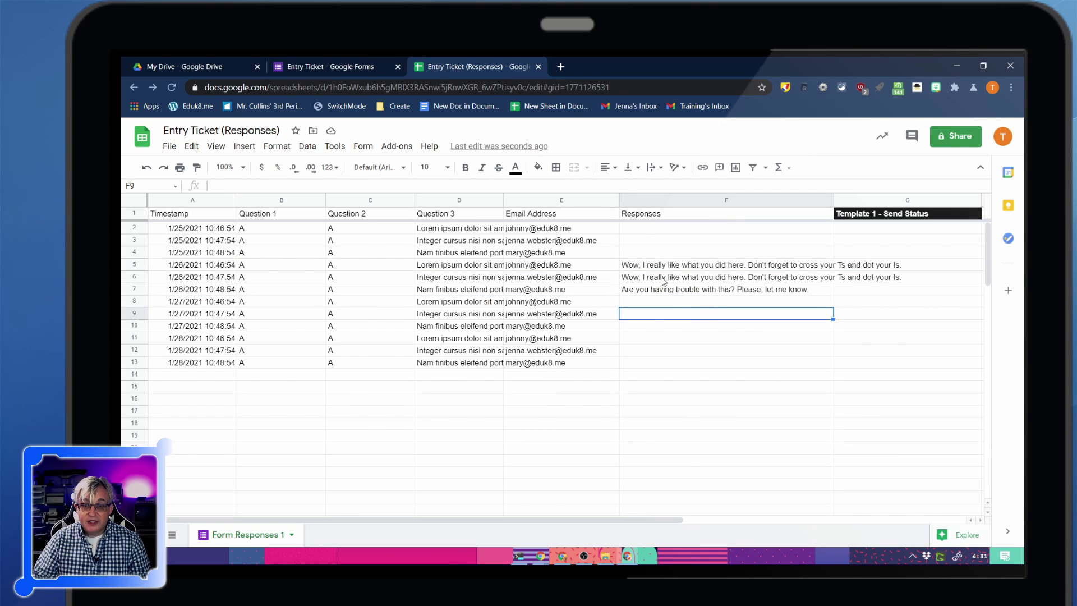
Preview all pending formMule emails and send the three feedback emails for rows 5–7
left_click(396, 146)
mouse_move(427, 197)
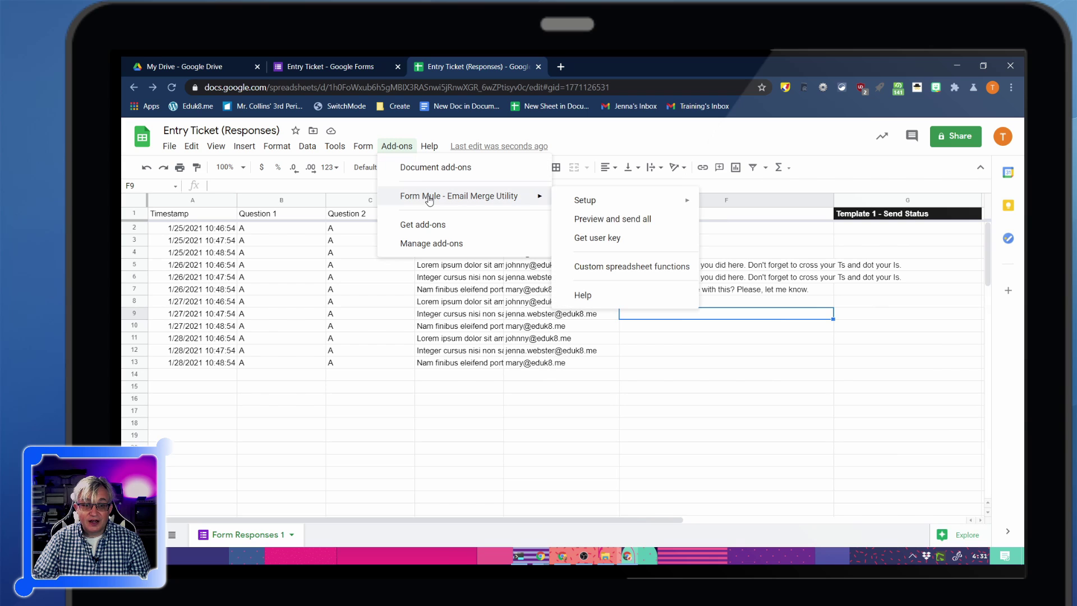
left_click(646, 220)
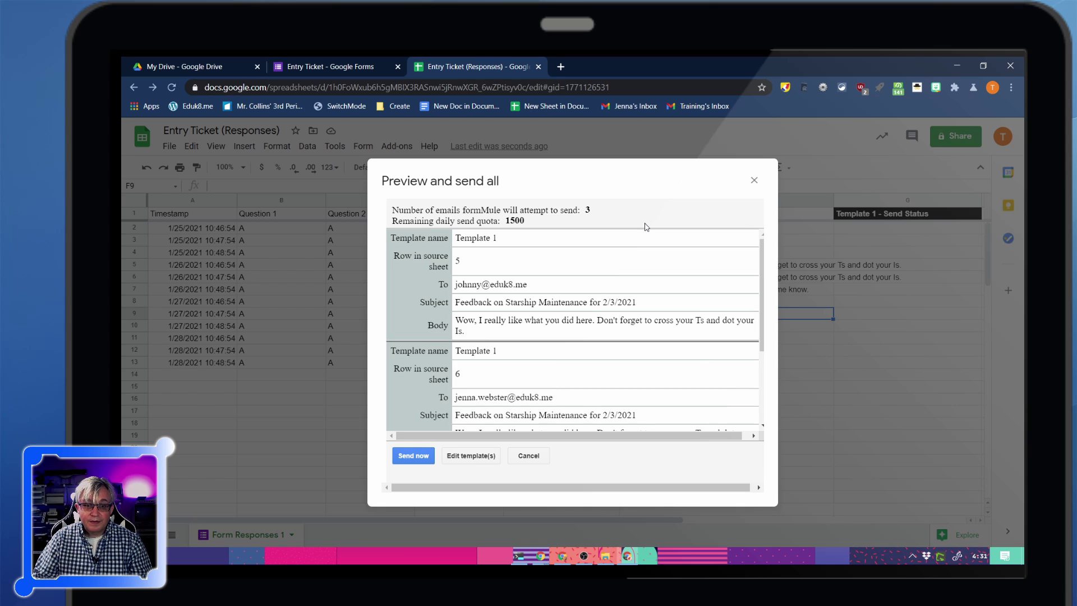
scroll(521, 288, "down", 3)
scroll(521, 287, "down", 2)
scroll(508, 335, "down", 1)
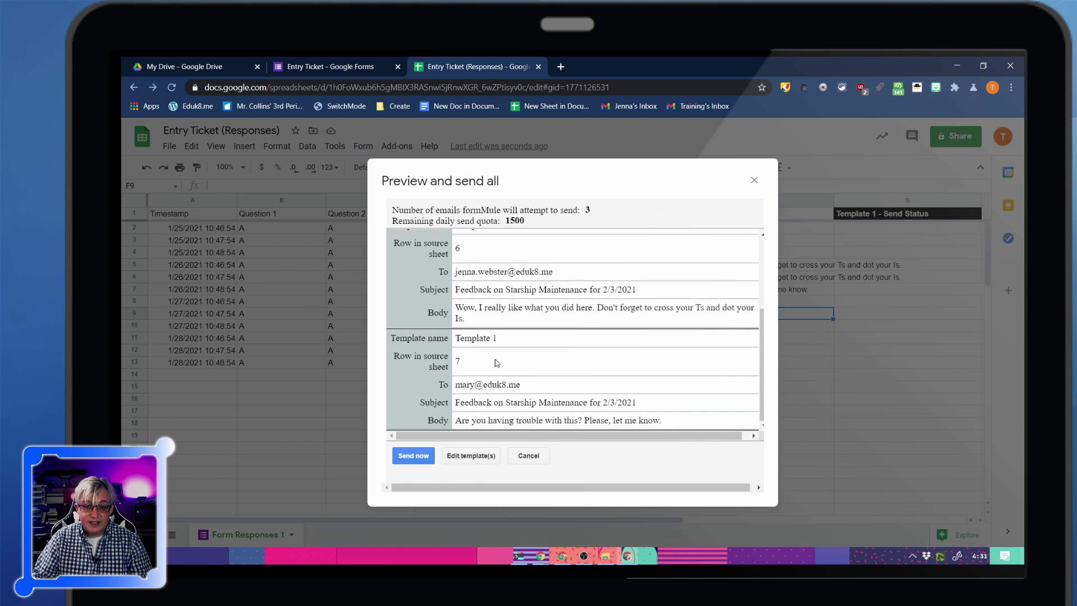
scroll(508, 359, "up", 2)
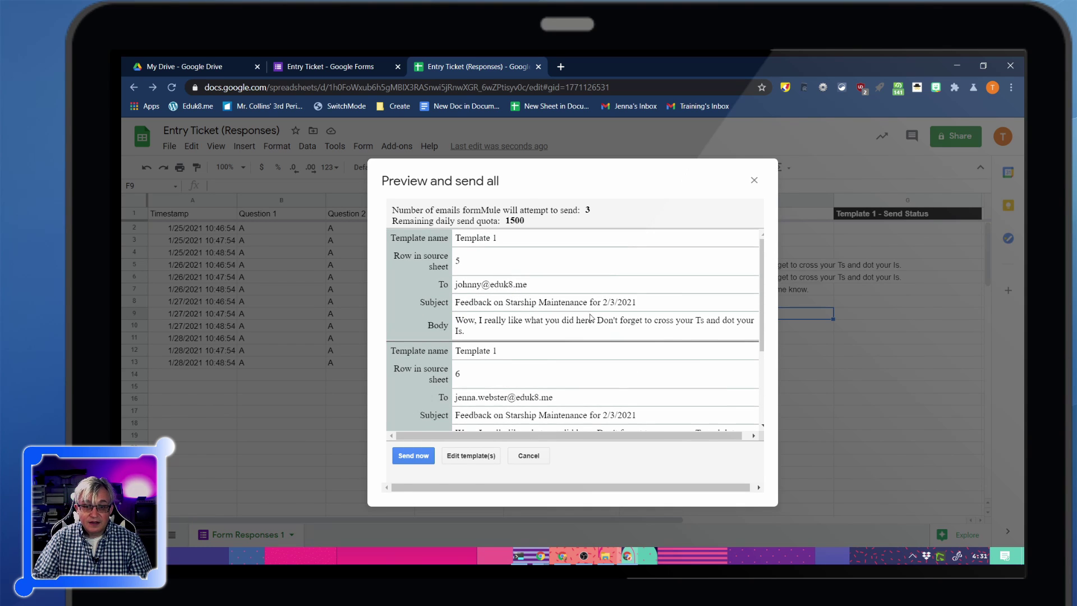
scroll(611, 305, "down", 4)
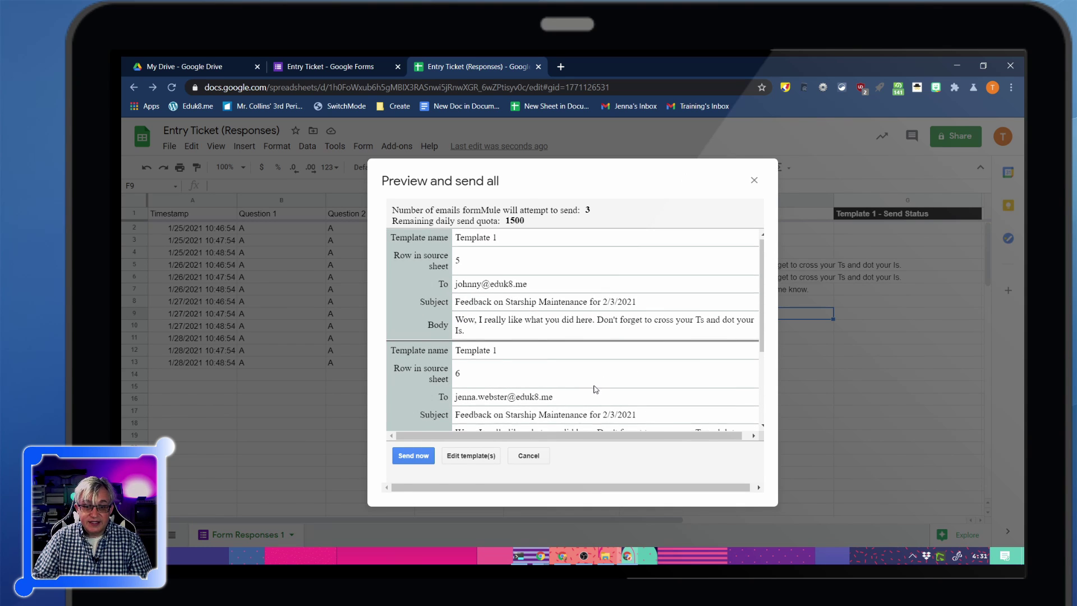
left_click(431, 455)
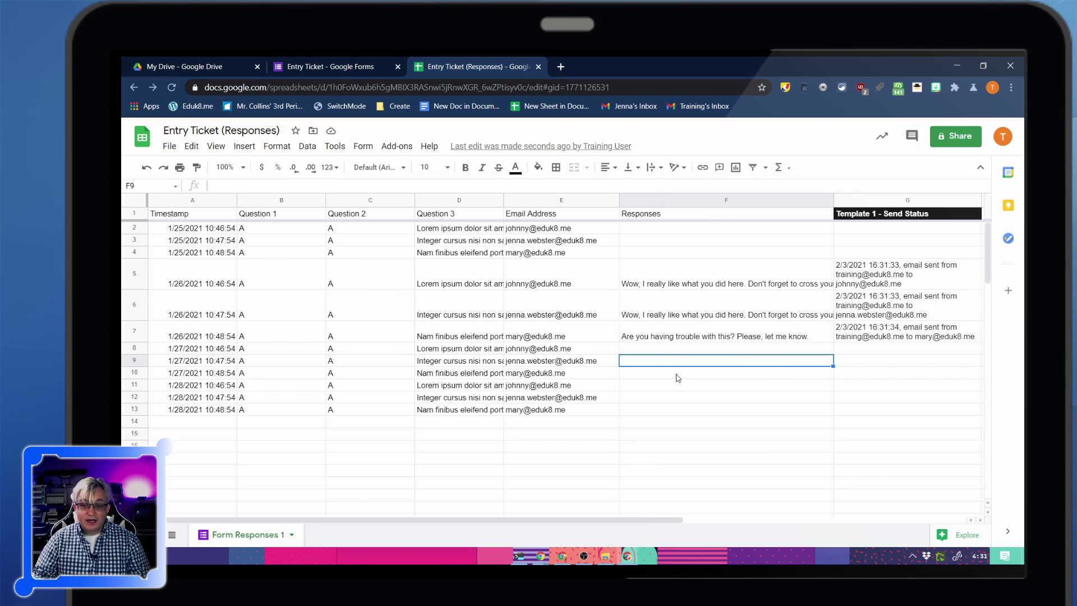
Rerun formMule's Preview and send all to confirm zero emails remain queued
left_click(396, 146)
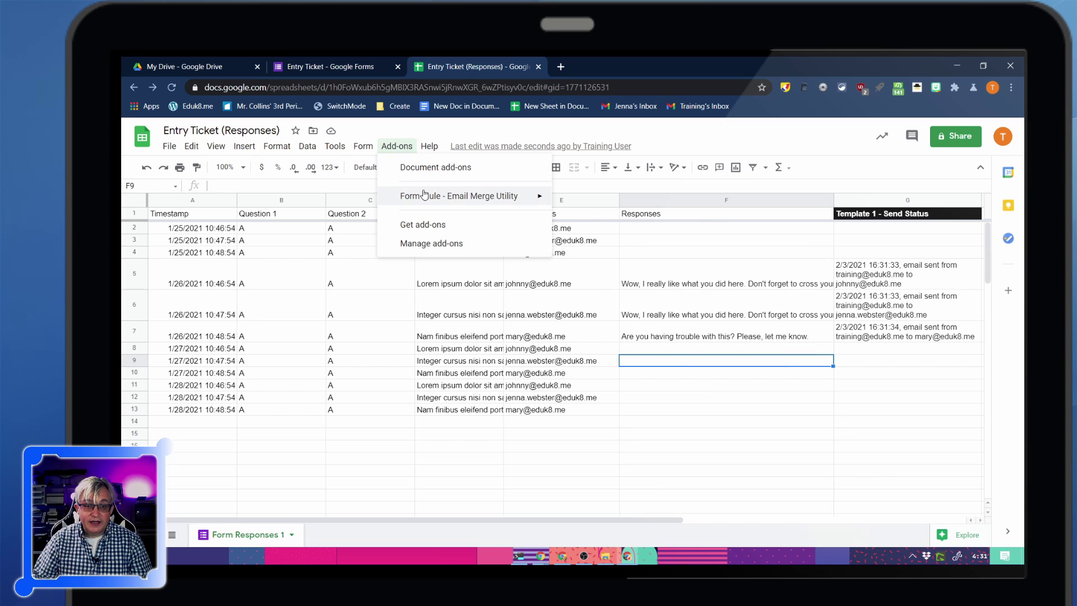
mouse_move(488, 196)
left_click(603, 222)
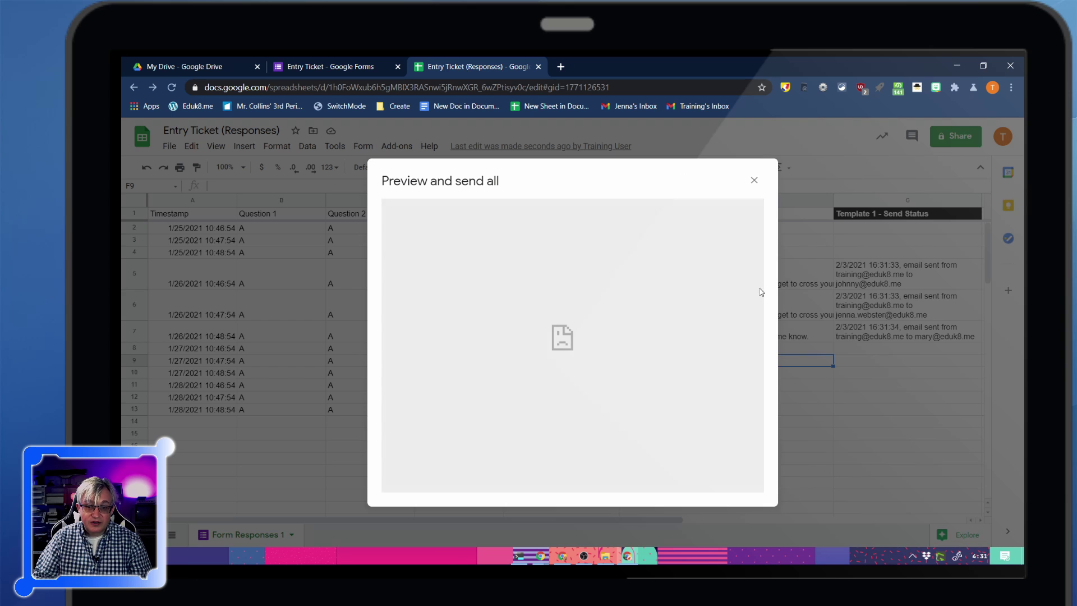
left_click(754, 180)
left_click(396, 146)
mouse_move(483, 193)
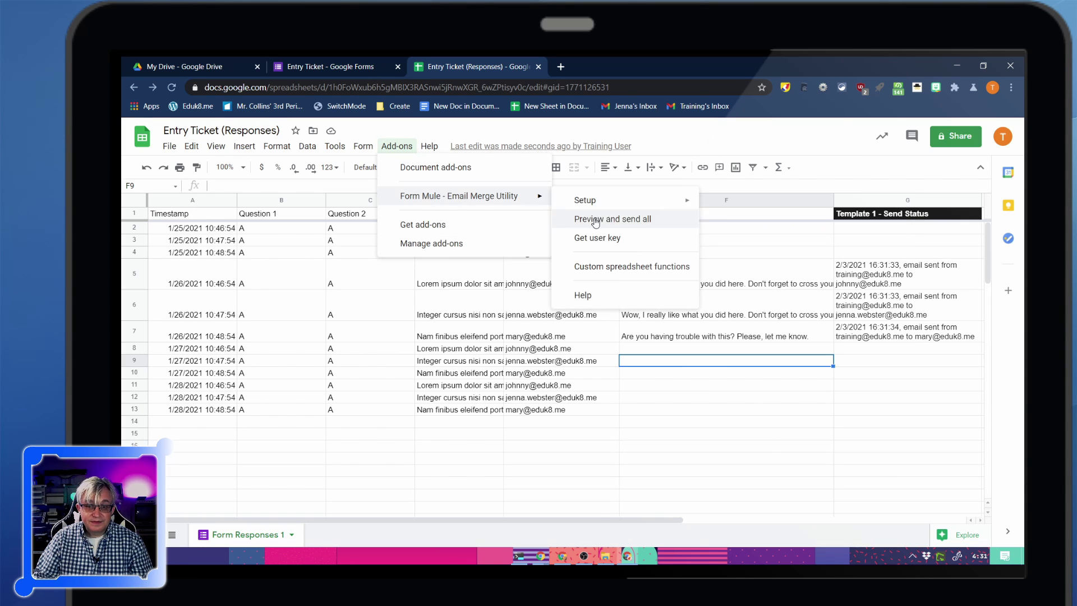
left_click(601, 221)
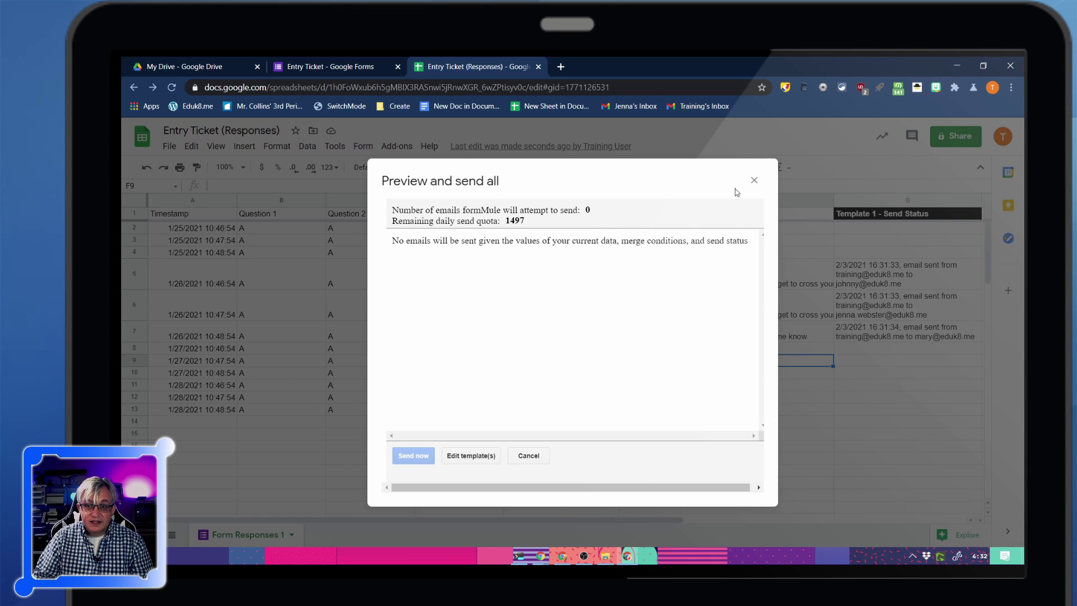
left_click(754, 180)
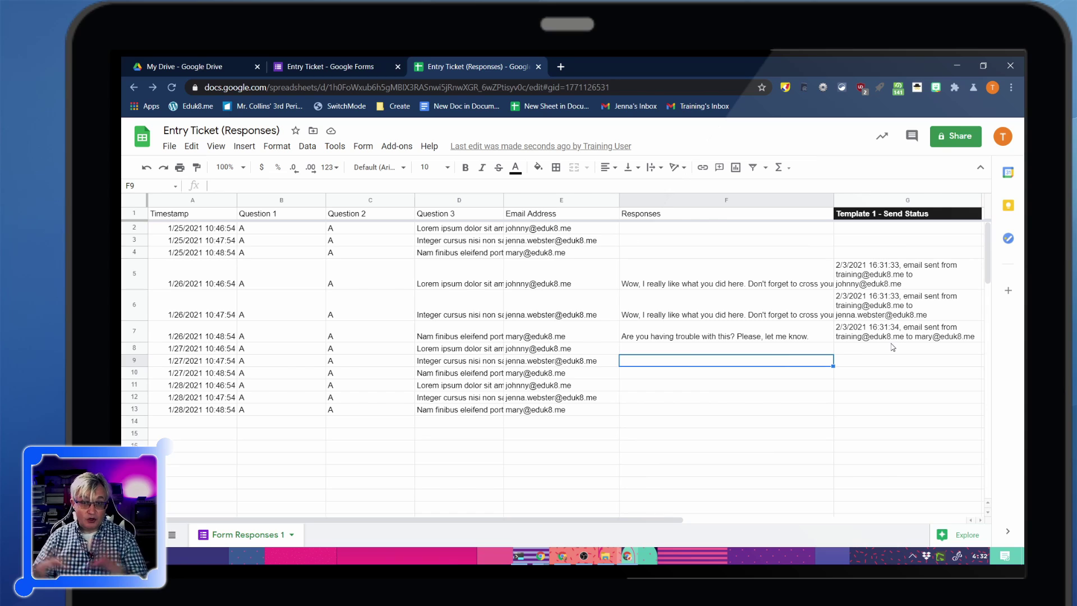
Close the spreadsheet and form tabs, then reopen Entry Ticket (Responses) from Drive
left_click(538, 66)
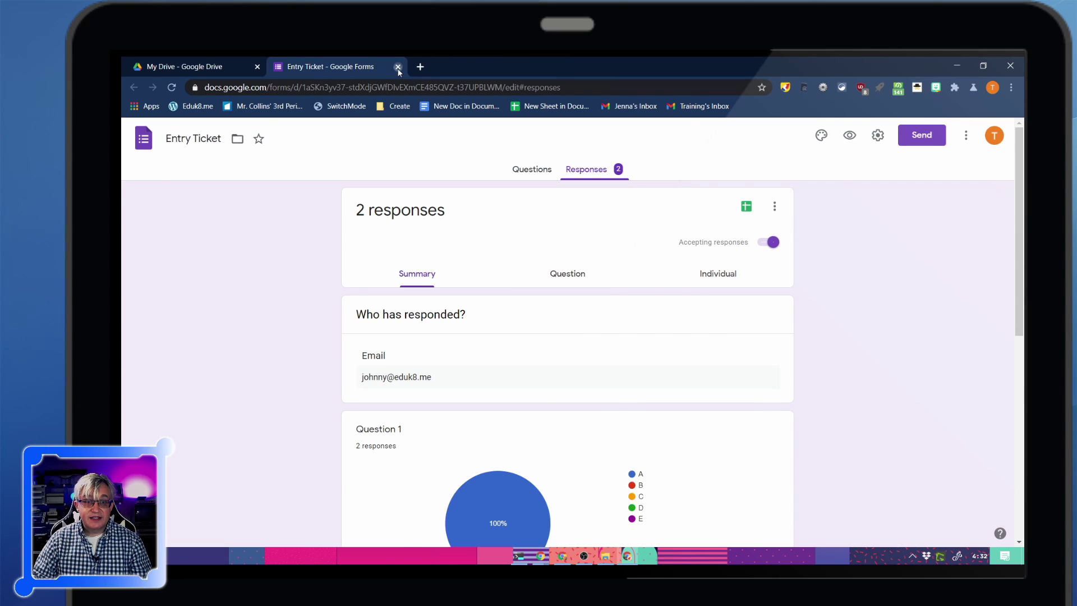
left_click(398, 66)
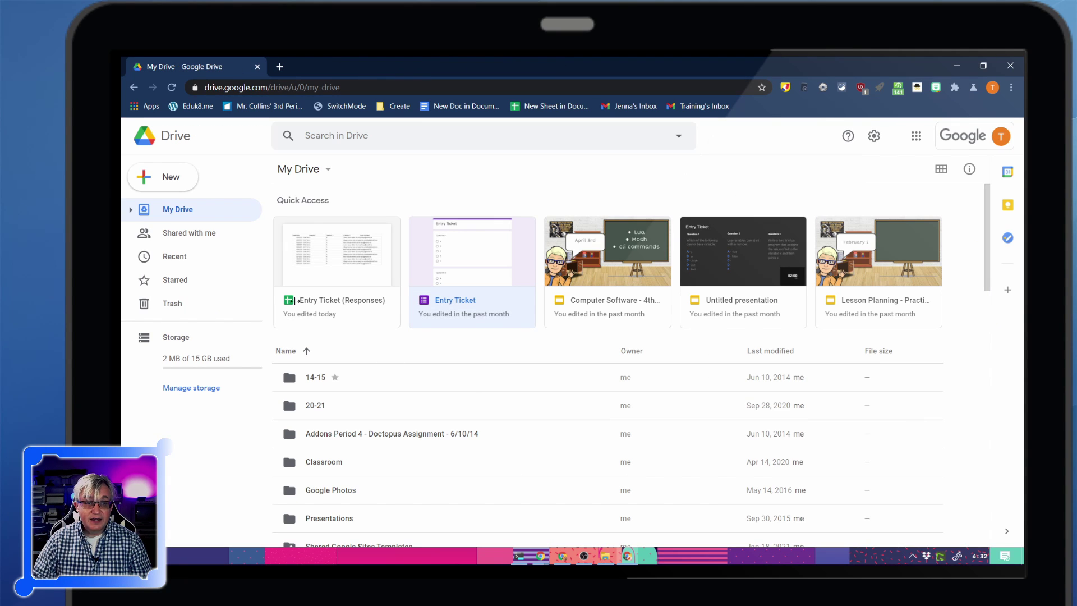
left_click(336, 272)
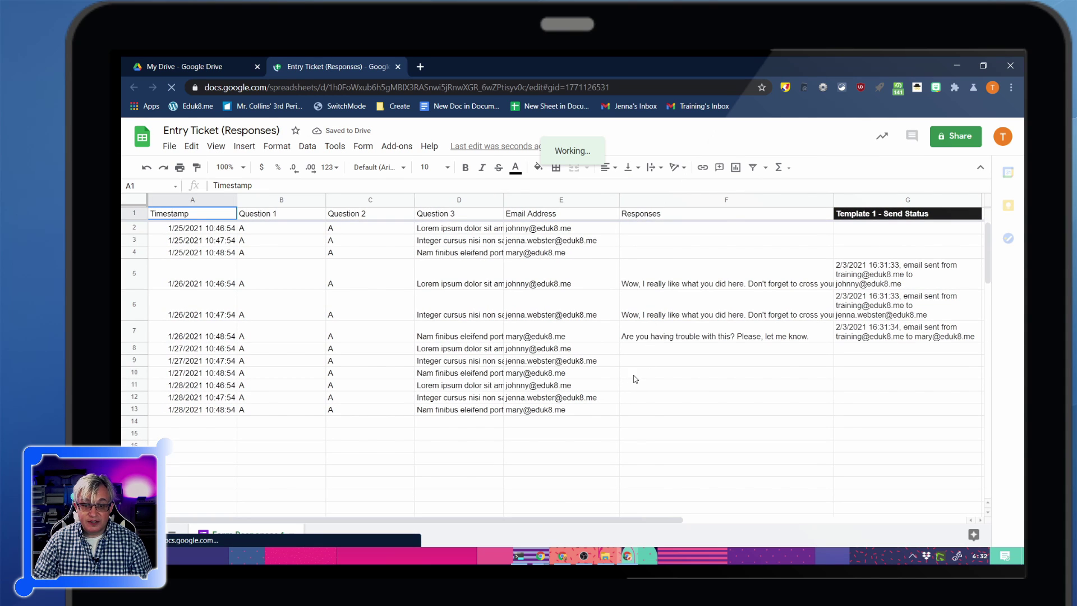
Fill Responses cells F11, F12 and F13 with the reply Thank you!
left_click(630, 389)
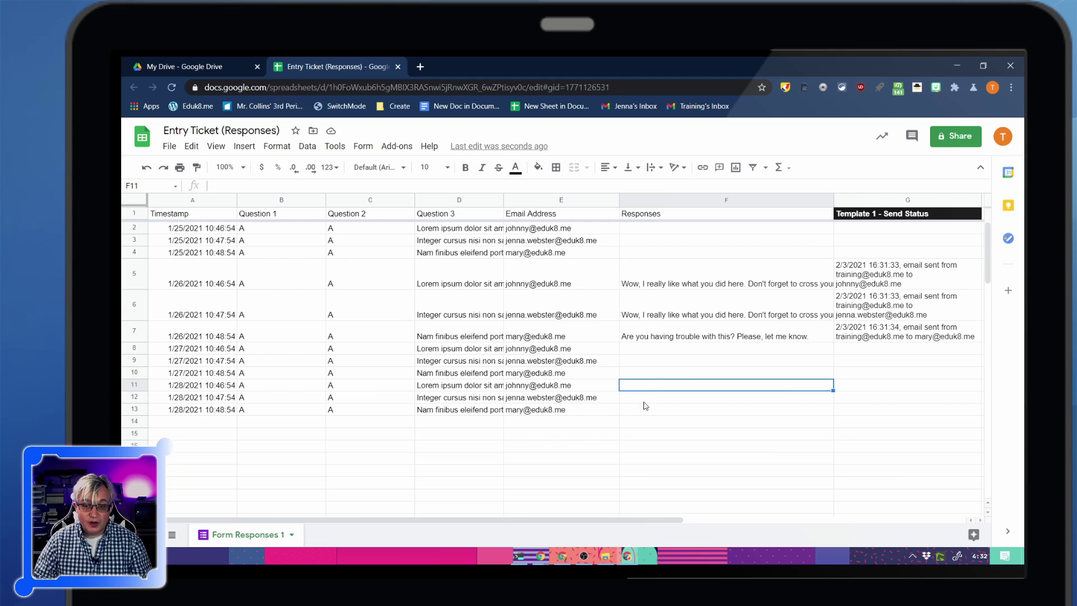
type("Thank you!")
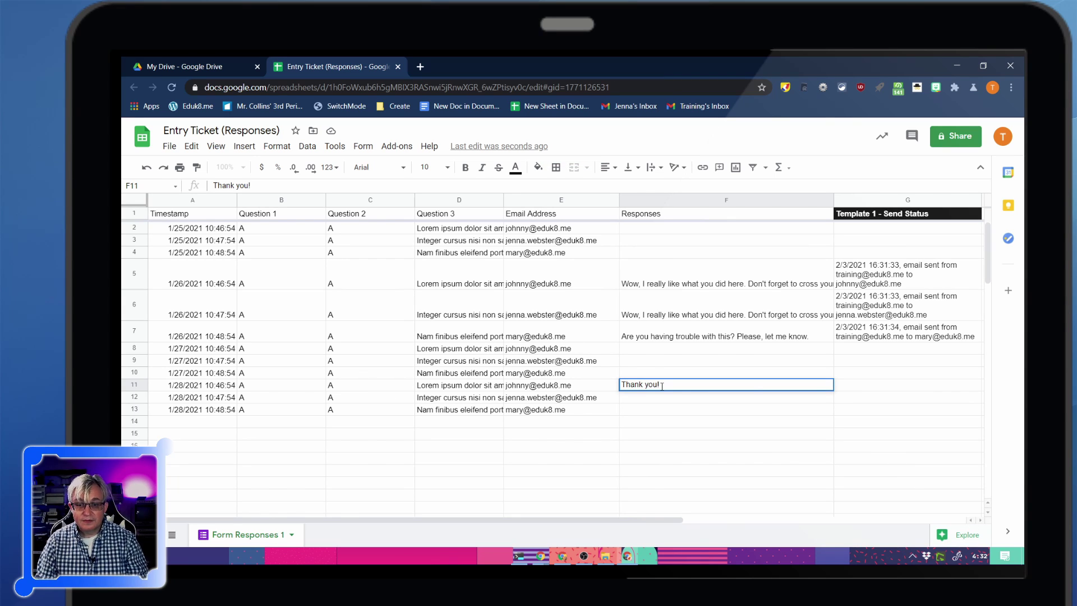
left_click(694, 422)
left_click(655, 384)
key("ctrl+c")
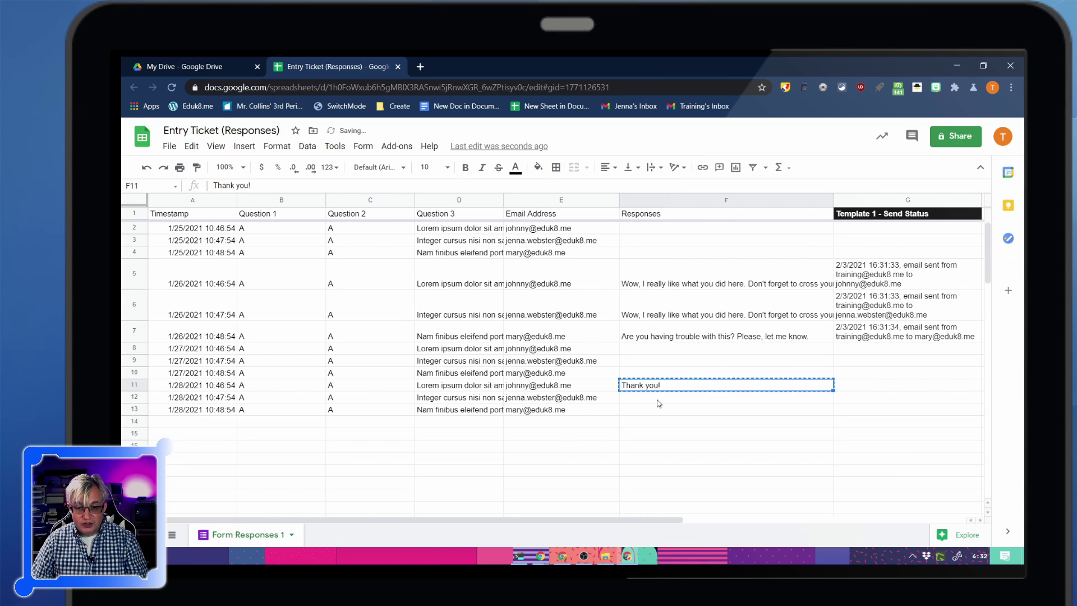
left_click(657, 399)
key("ctrl+v")
left_click(645, 415)
key("ctrl+v")
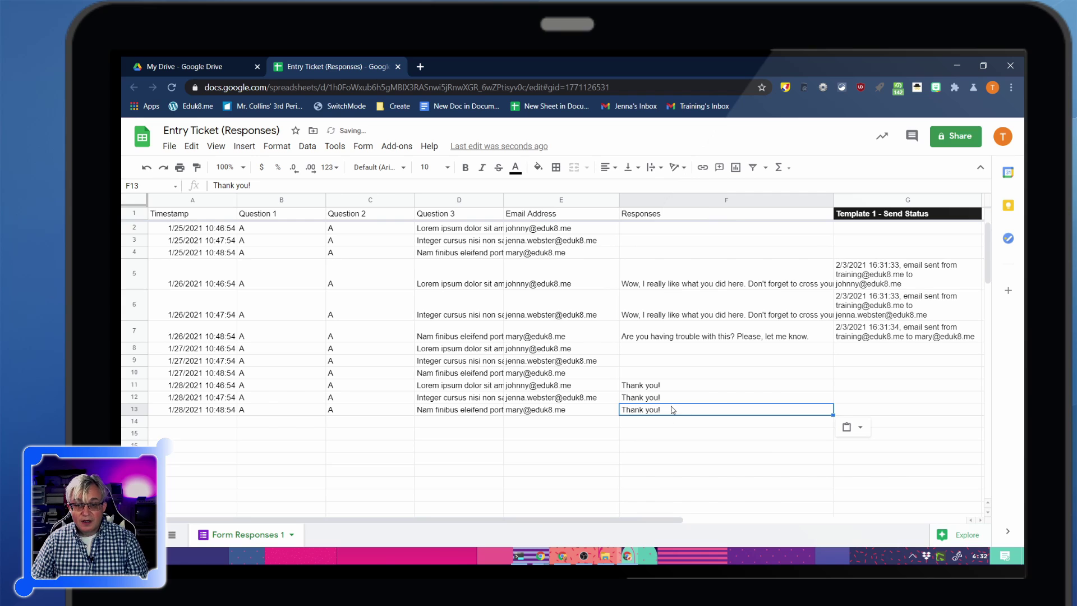
Change F12's reply to 'Thank you! I love your insight!'
left_click(672, 399)
double_click(672, 397)
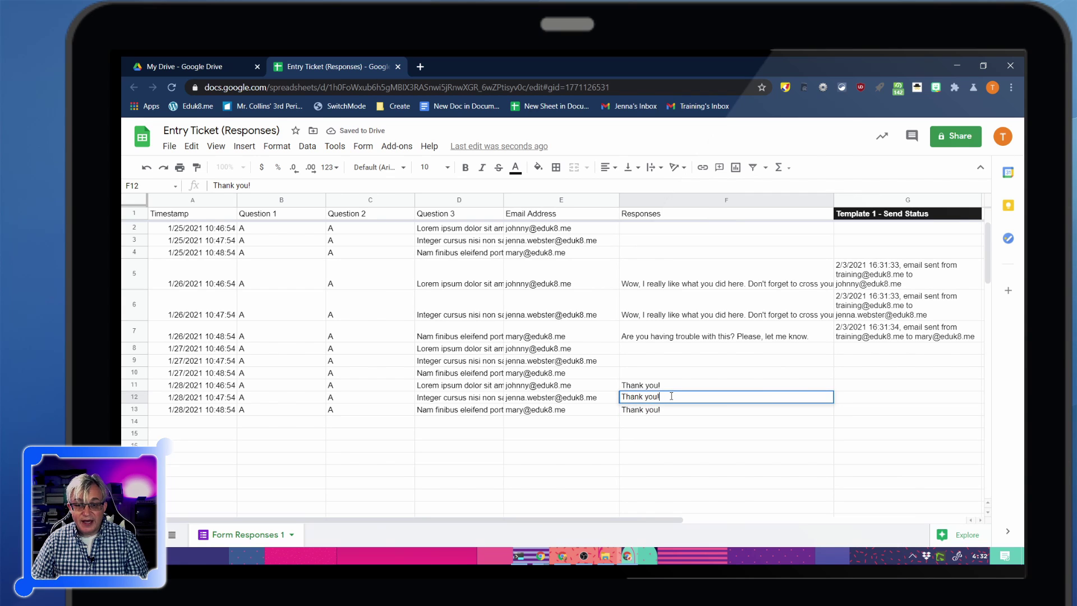
type("Ple")
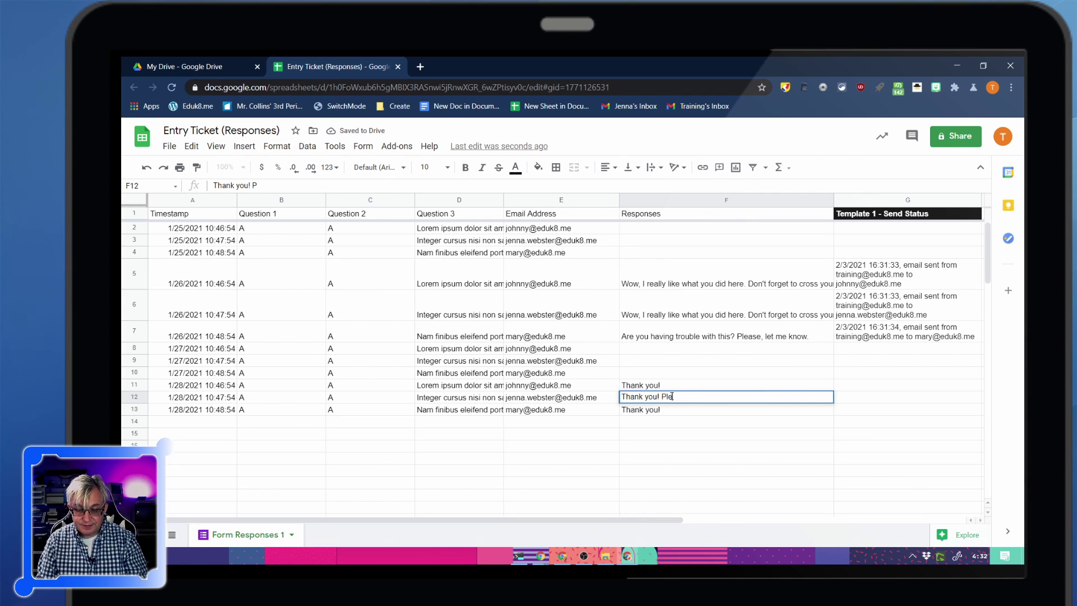
type("ase see me after class.")
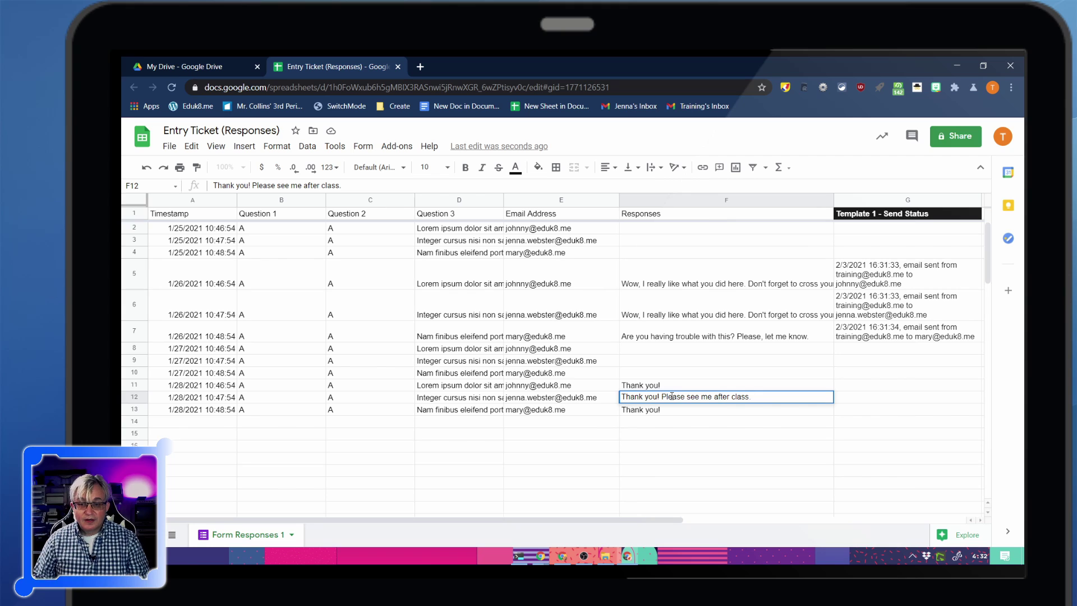
key("BackSpace")
key("BackSpace")
key("BackSpace")
key("BackSpace")
key("BackSpace")
key("BackSpace")
key("BackSpace")
key("BackSpace")
key("BackSpace")
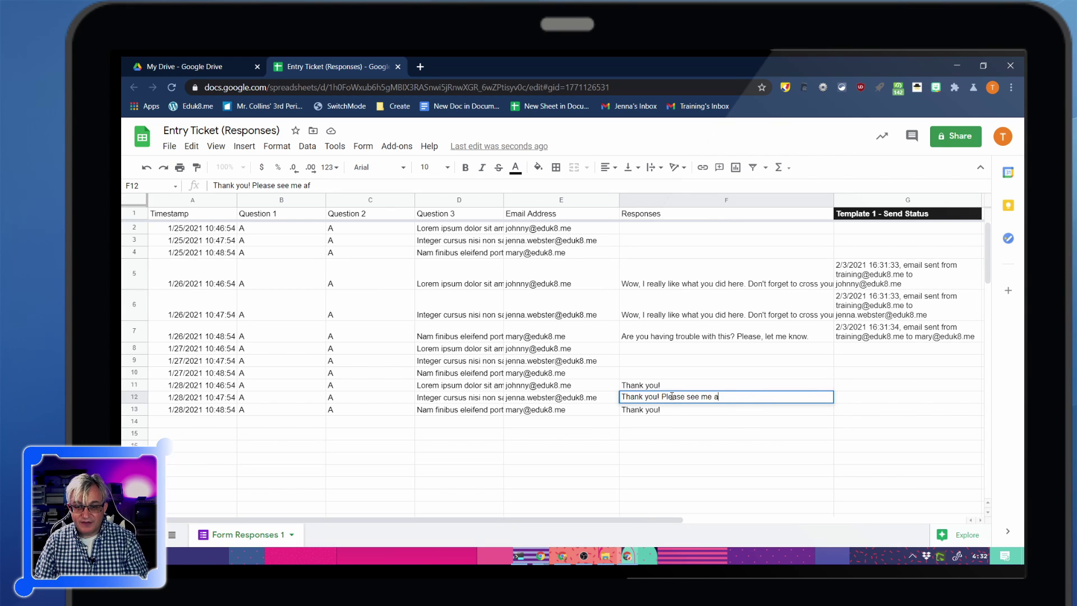
key("BackSpace")
key("BackSpace")
key("BackSpace")
key("BackSpace")
key("BackSpace")
key("BackSpace")
key("BackSpace")
key("BackSpace")
key("BackSpace")
key("BackSpace")
key("BackSpace")
type("I ")
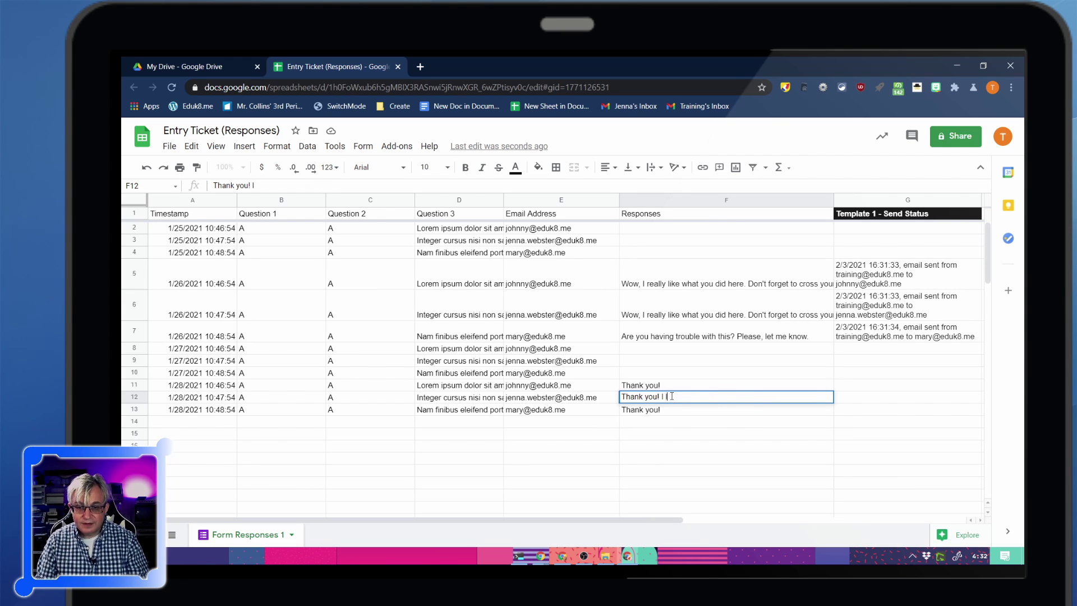
type("love your insight!")
key("Return")
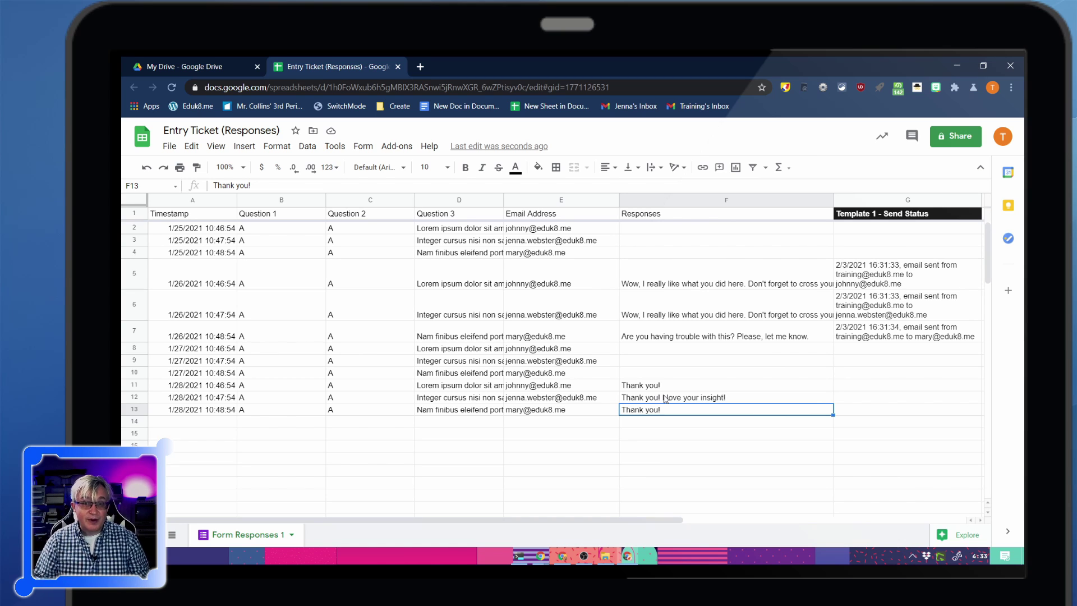
Launch formMule and re-save Template 1's send condition: Responses is NOT NULL
left_click(401, 146)
mouse_move(466, 199)
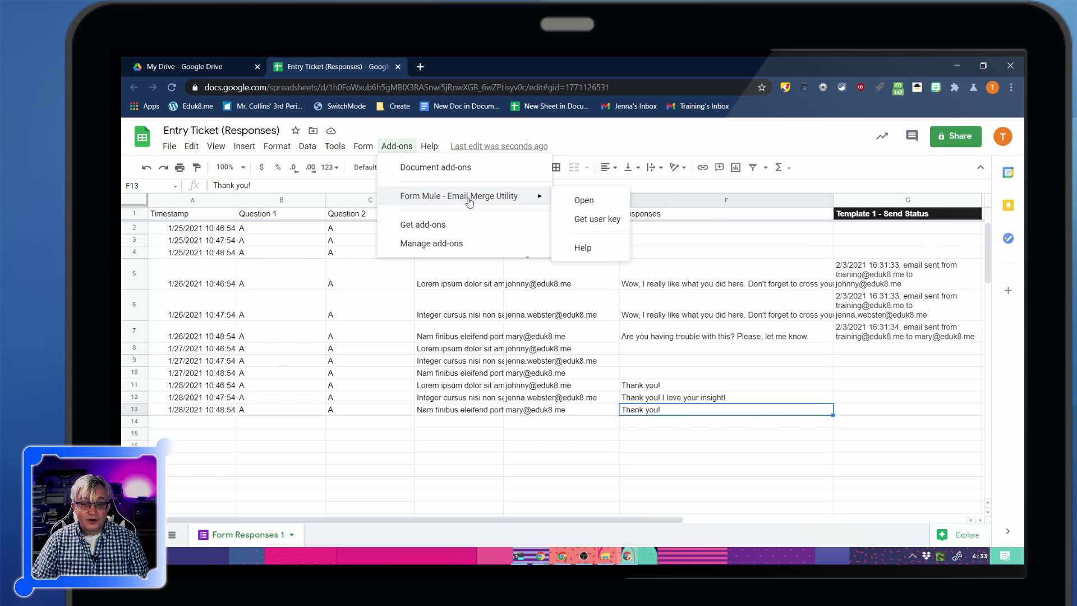
left_click(582, 201)
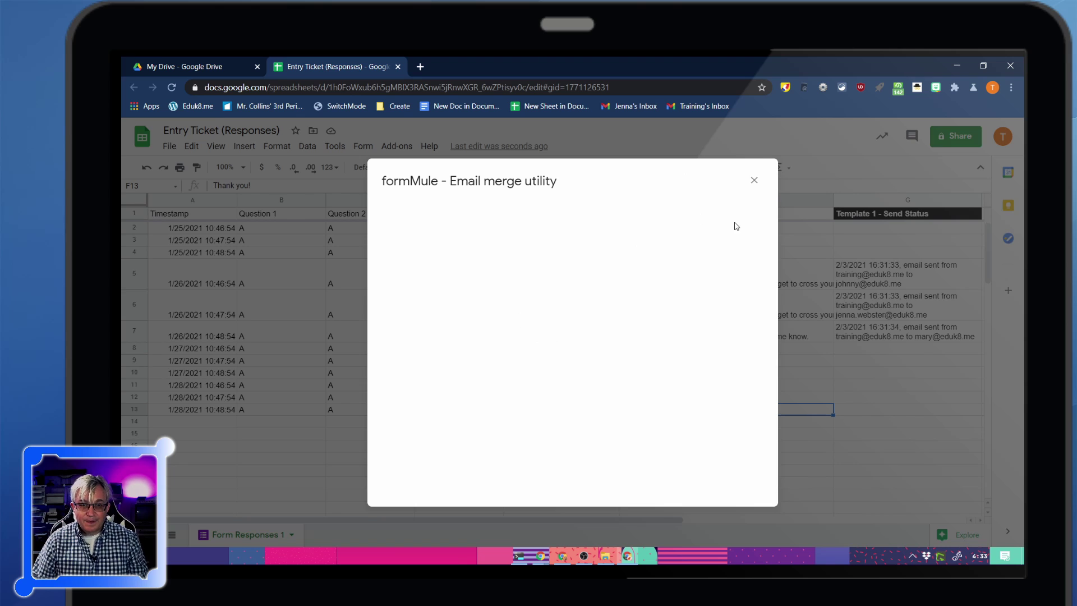
left_click(655, 472)
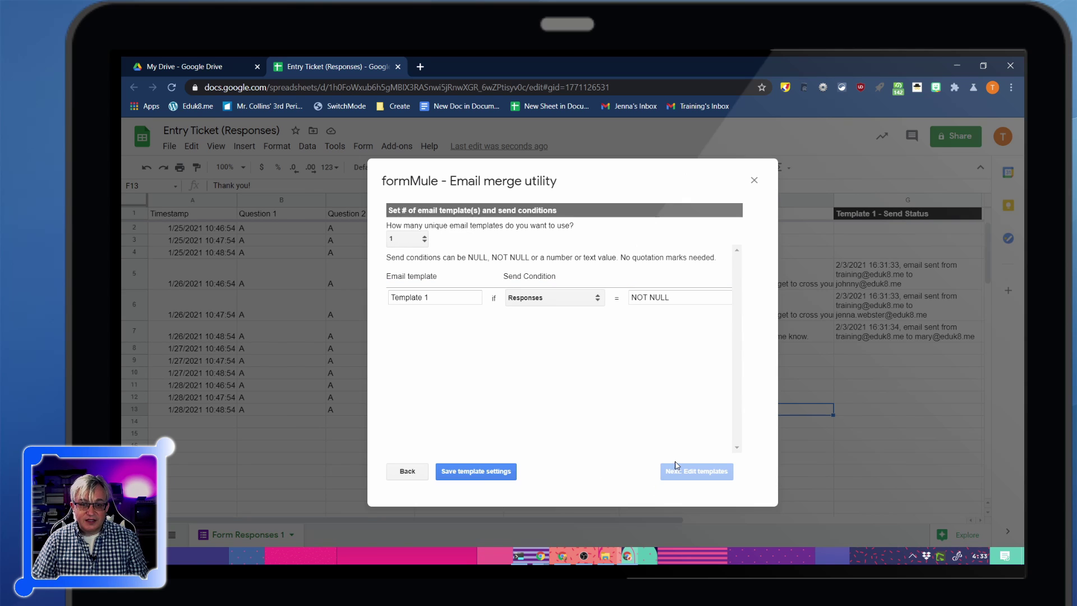
left_click(484, 474)
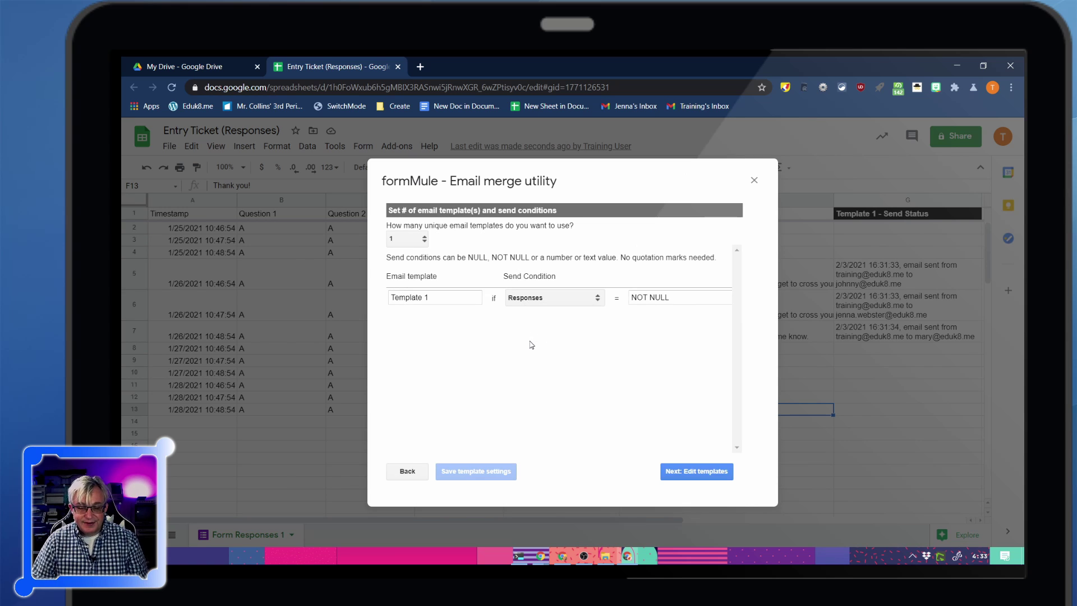
left_click(708, 469)
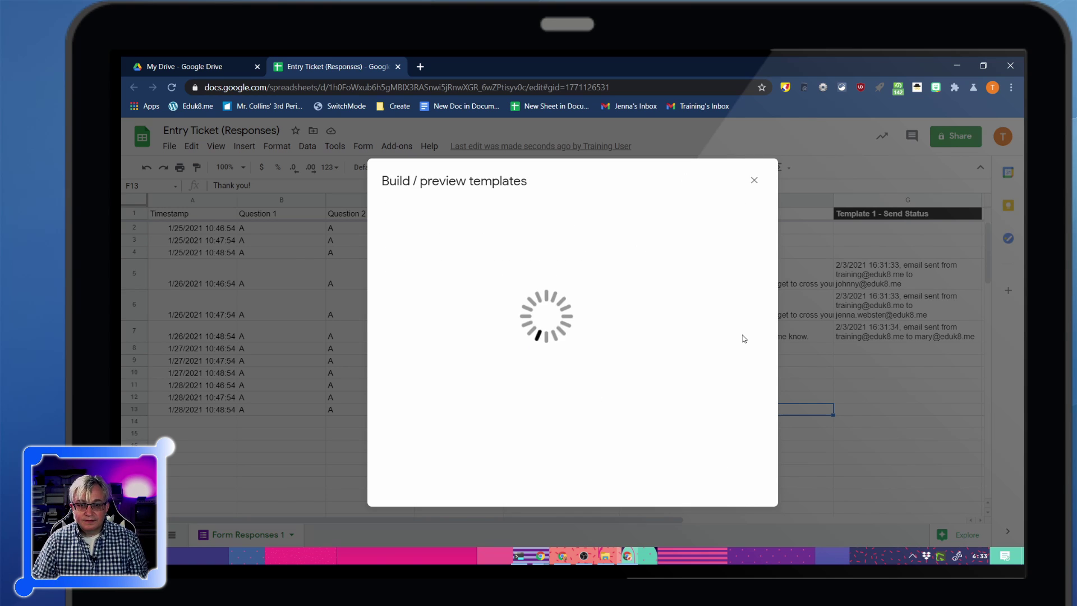
Save the template and send the three previewed feedback emails for rows 11–13
left_click(721, 217)
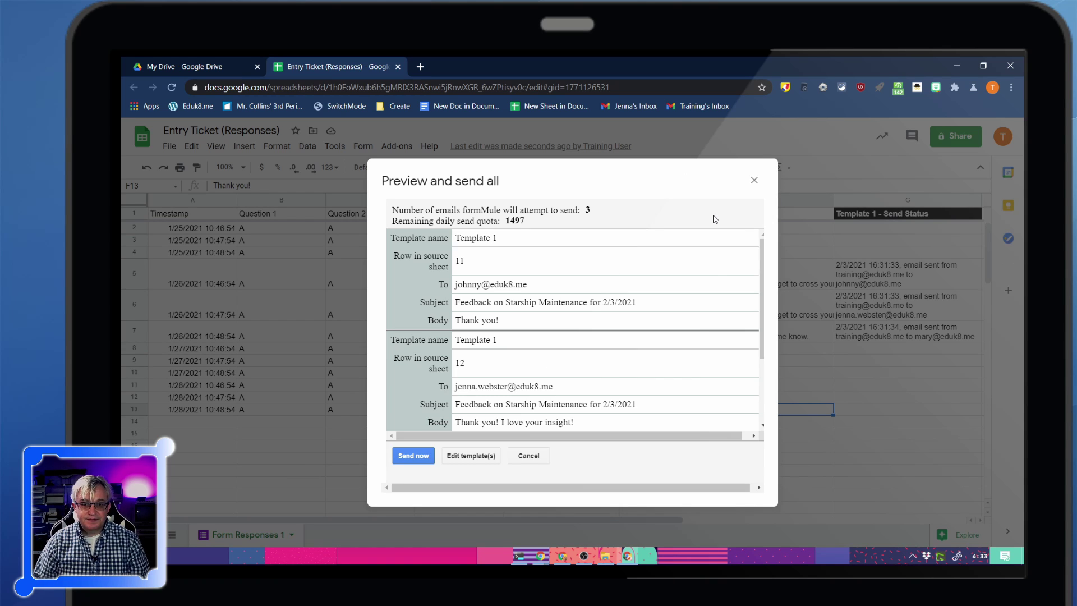
scroll(611, 319, "down", 2)
scroll(600, 347, "up", 2)
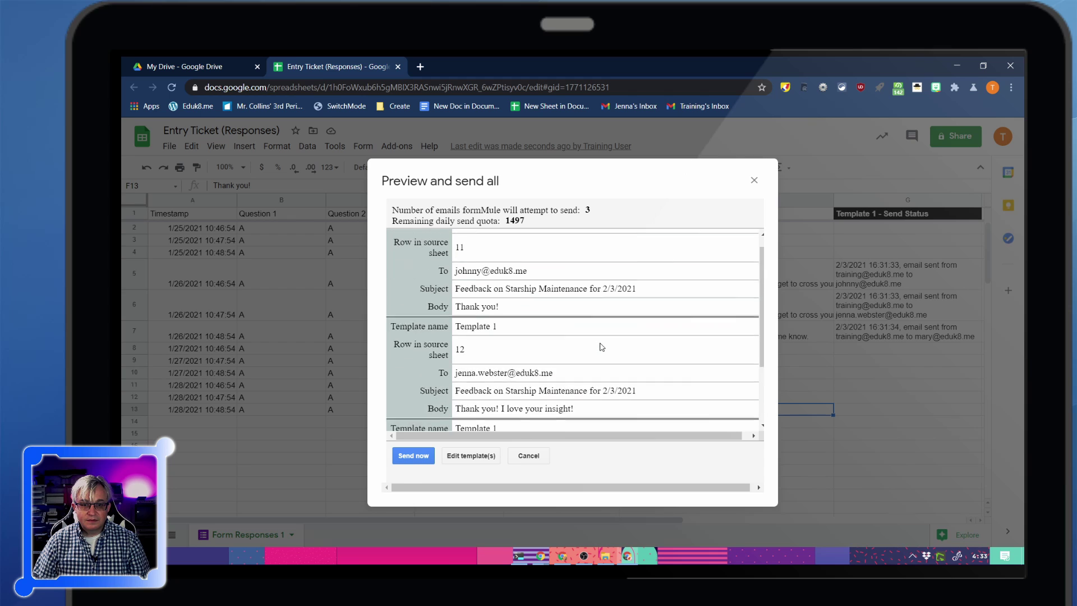
left_click(413, 456)
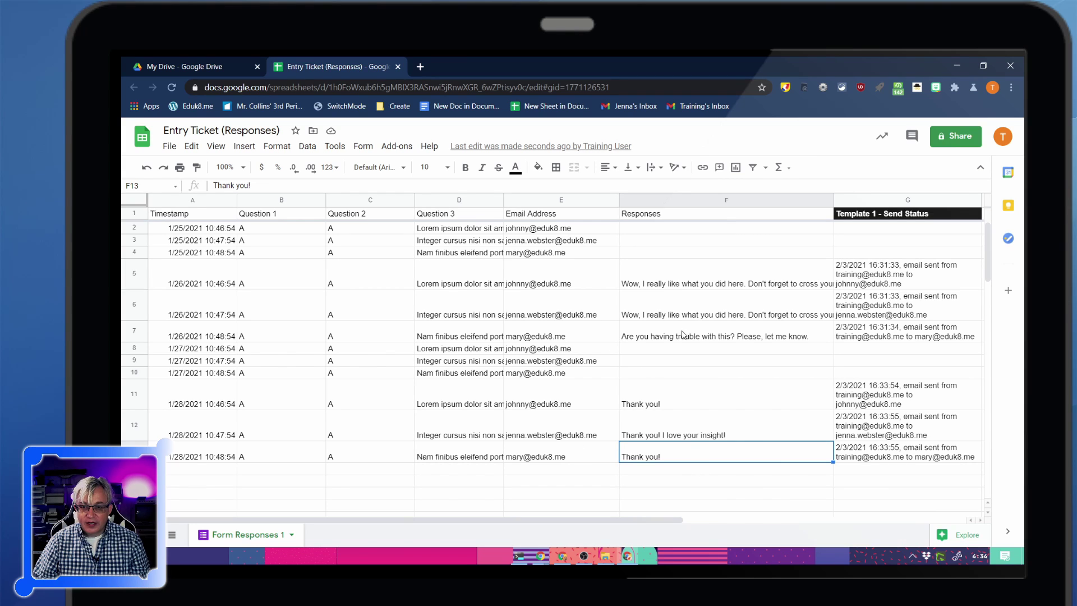
Edit cell F7 and enlarge the formula bar to show several lines
double_click(722, 338)
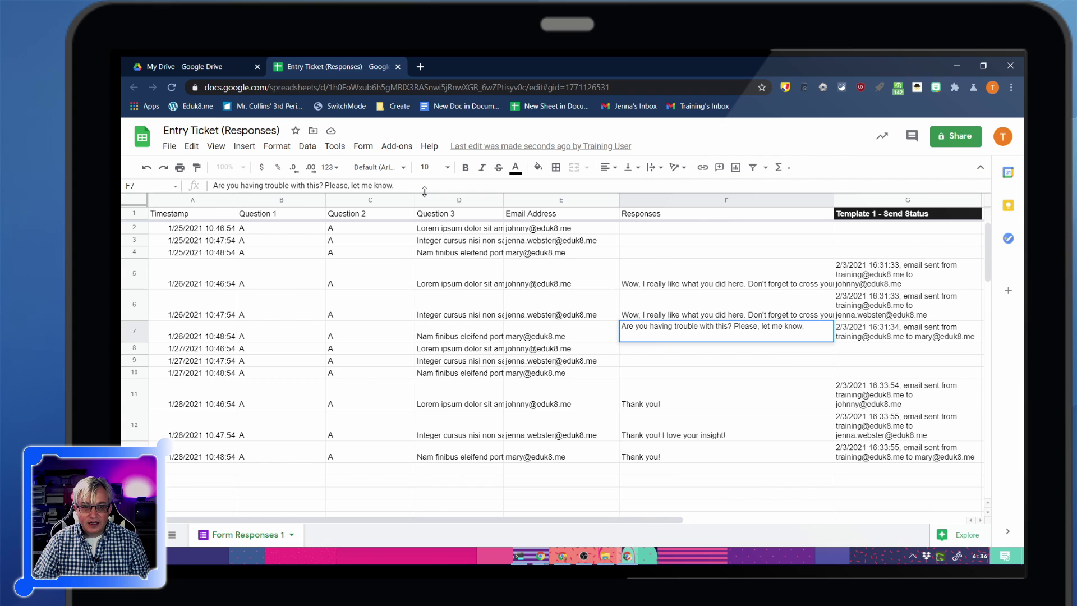
left_click_drag(425, 191, 620, 395)
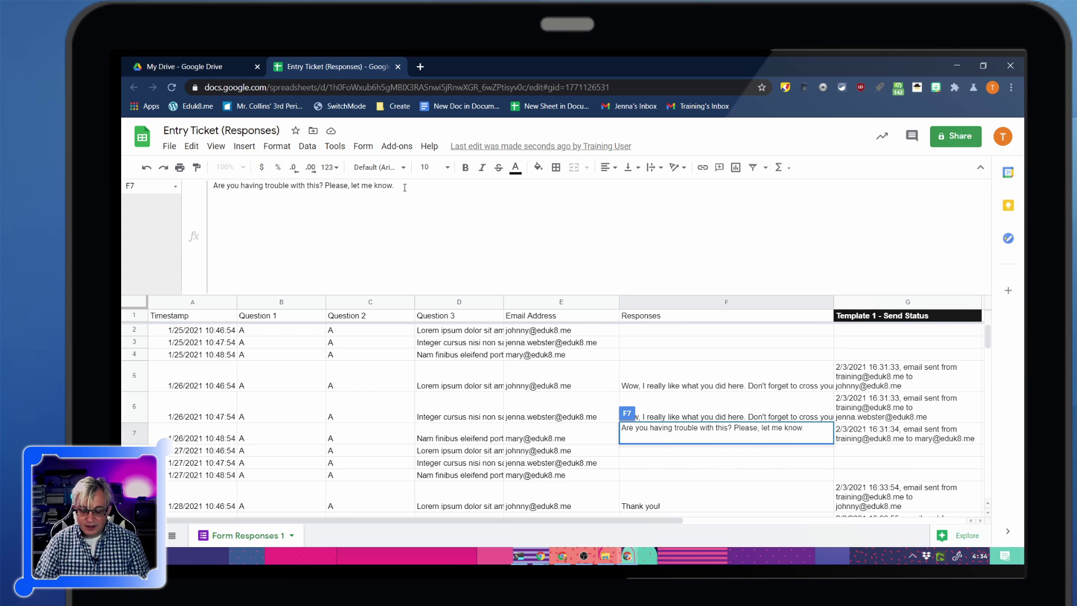
Add a second line, 'This is another line.', beneath F7's existing response
key("Return")
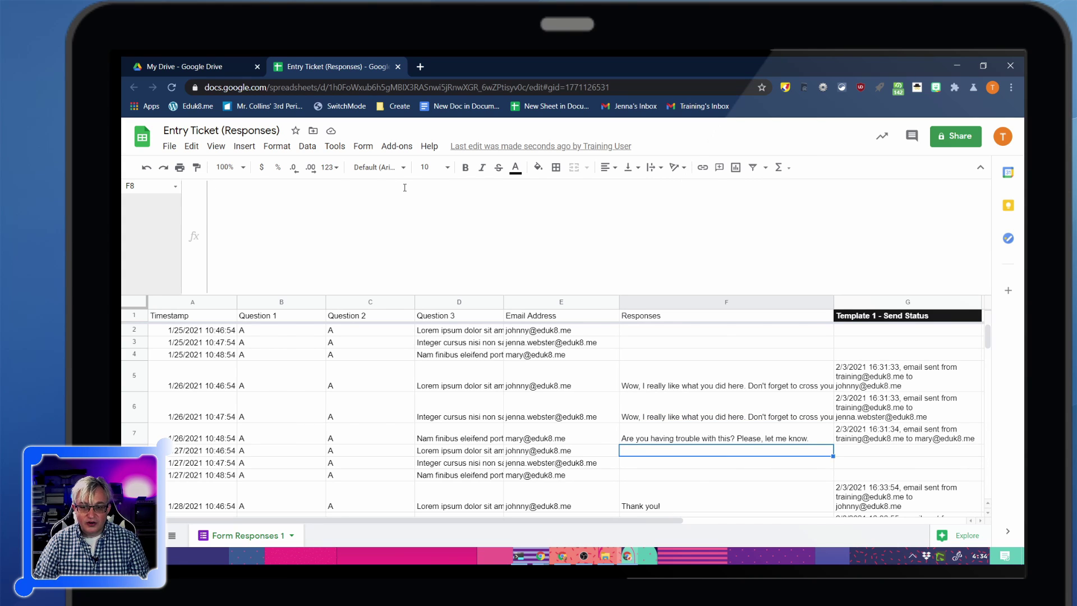
key("Up")
left_click(405, 187)
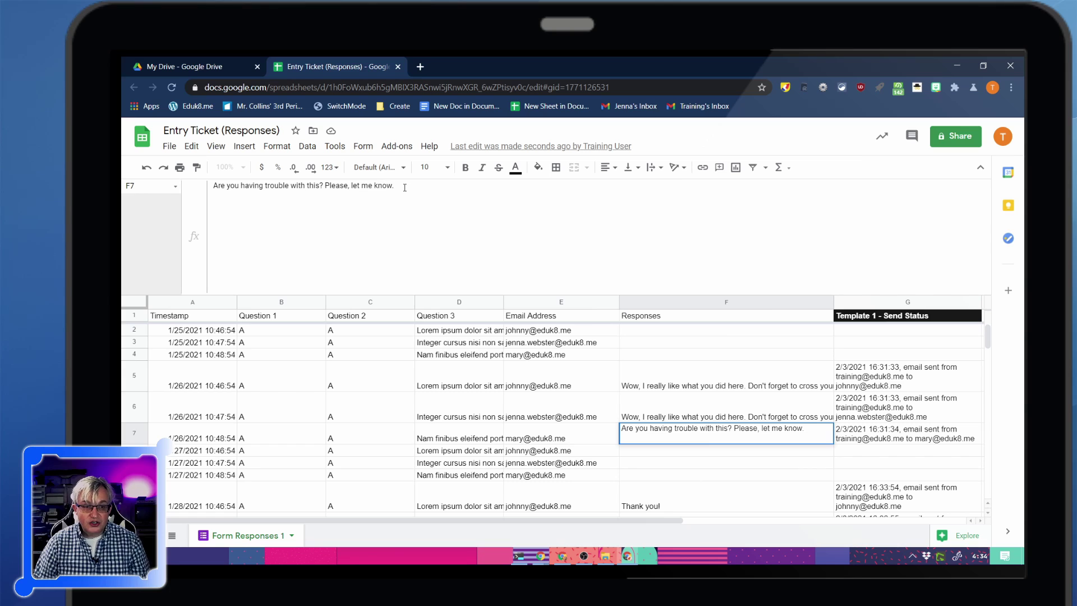
key("ctrl+Return")
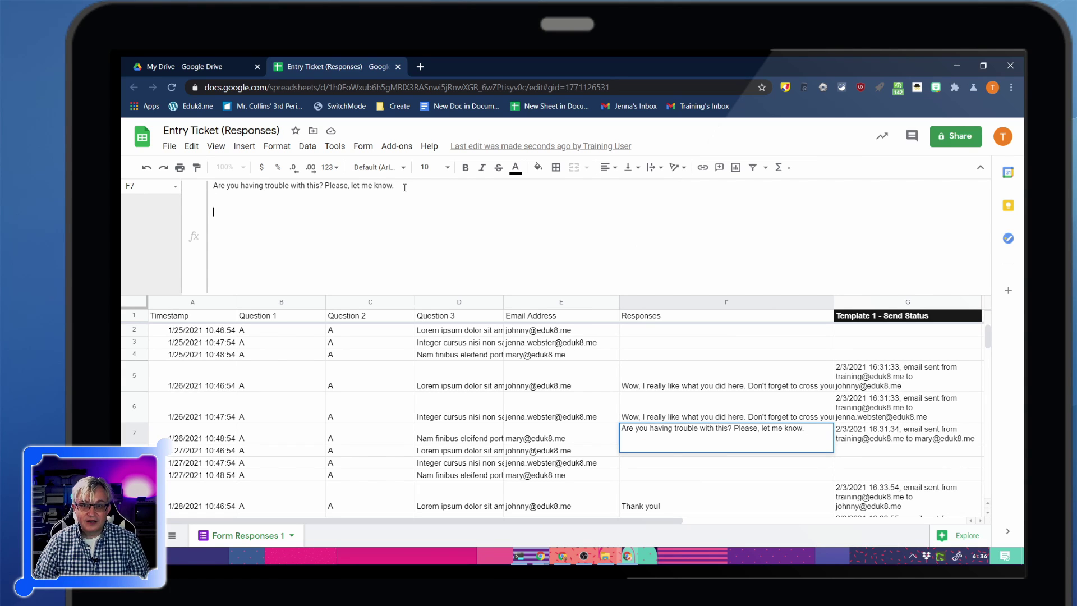
type("This is an")
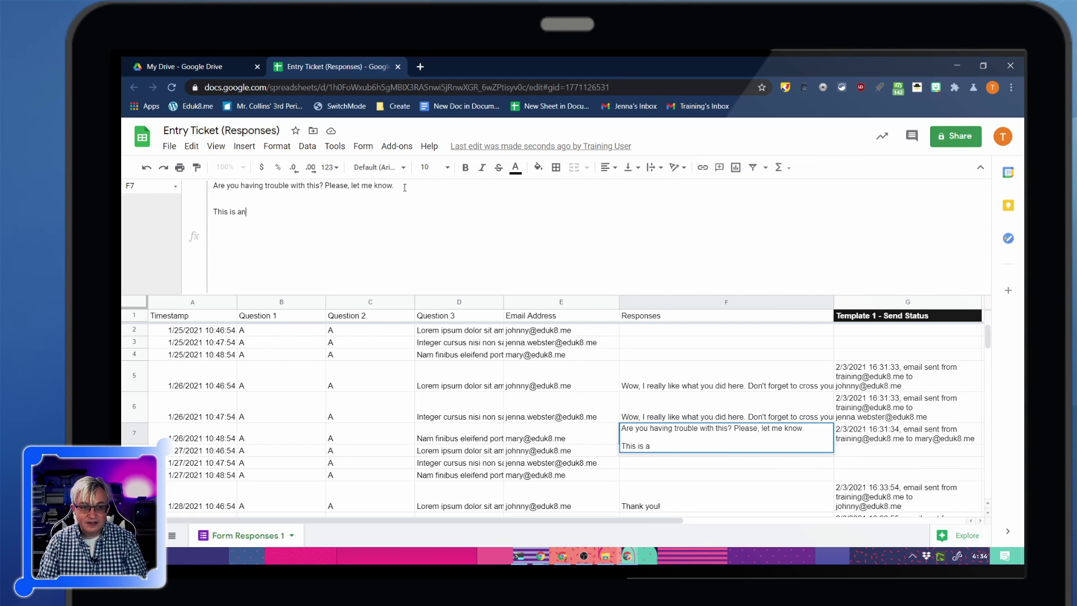
type("other line.")
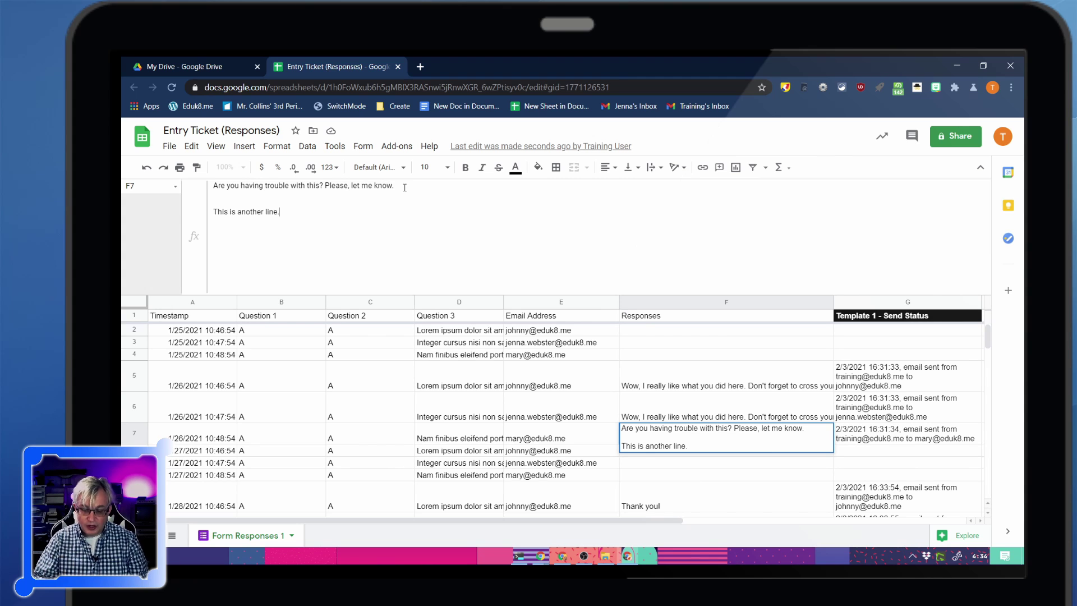
key("ctrl+Return")
key("ctrl+Return")
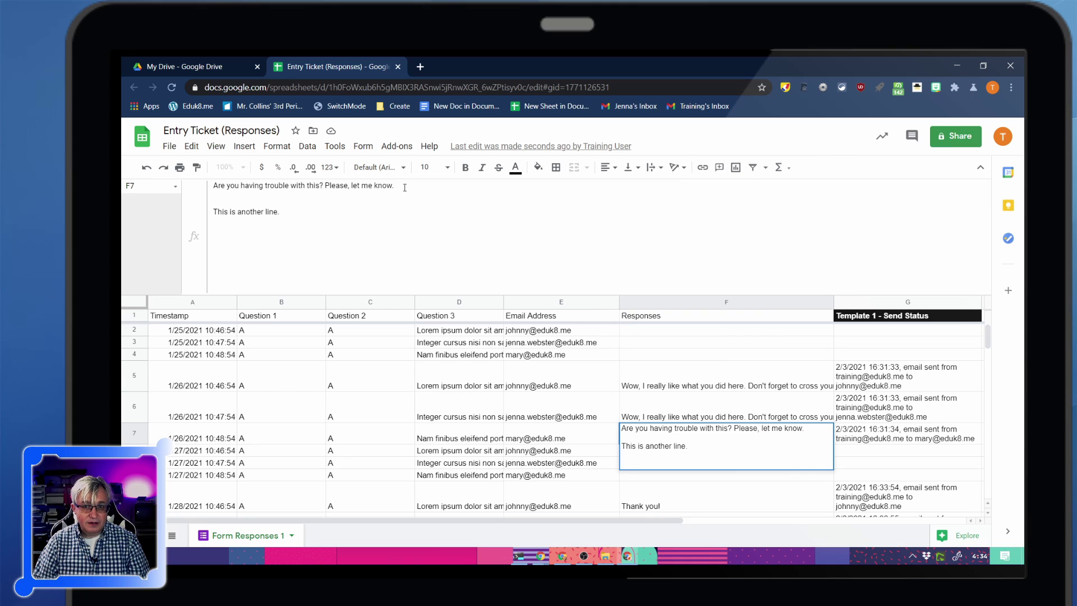
Wrap the word another in HTML bold tags as <b>another</b> and add an empty line
double_click(258, 211)
key("ctrl+b")
double_click(243, 212)
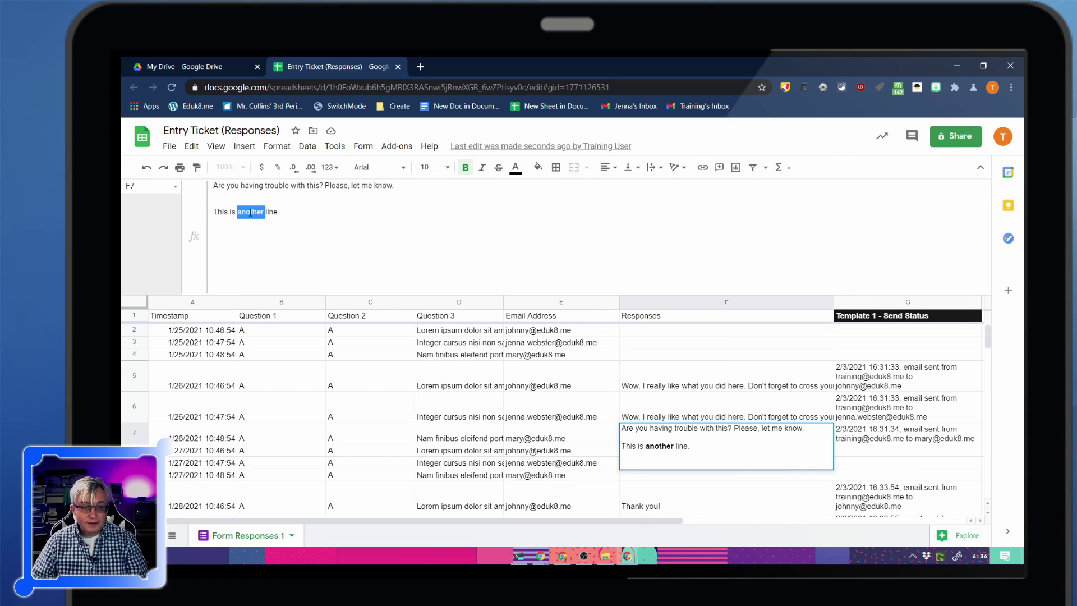
right_click(249, 212)
left_click(399, 209)
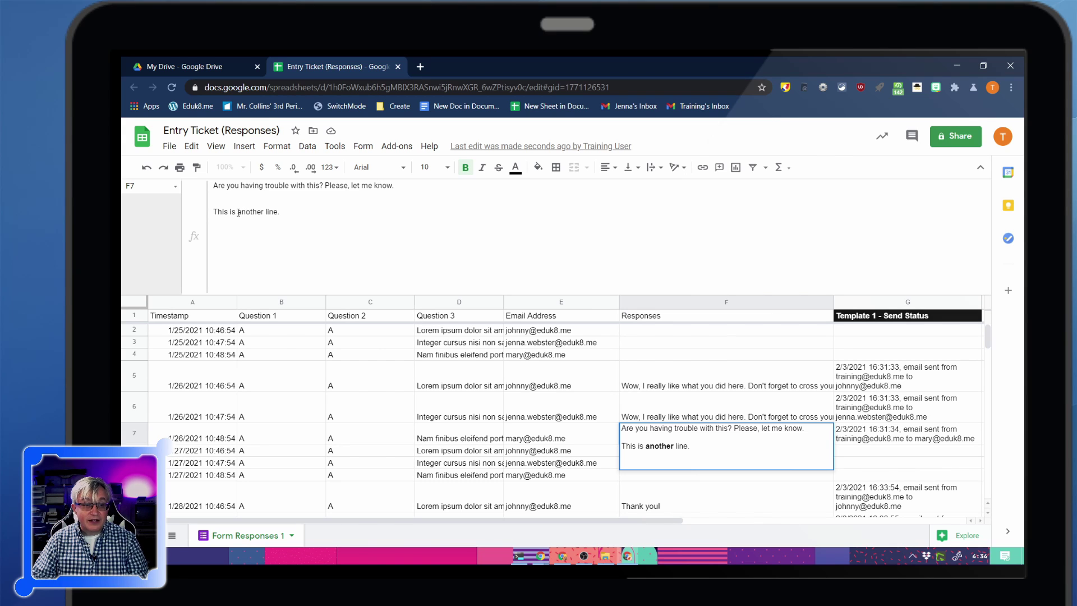
type("<b>another")
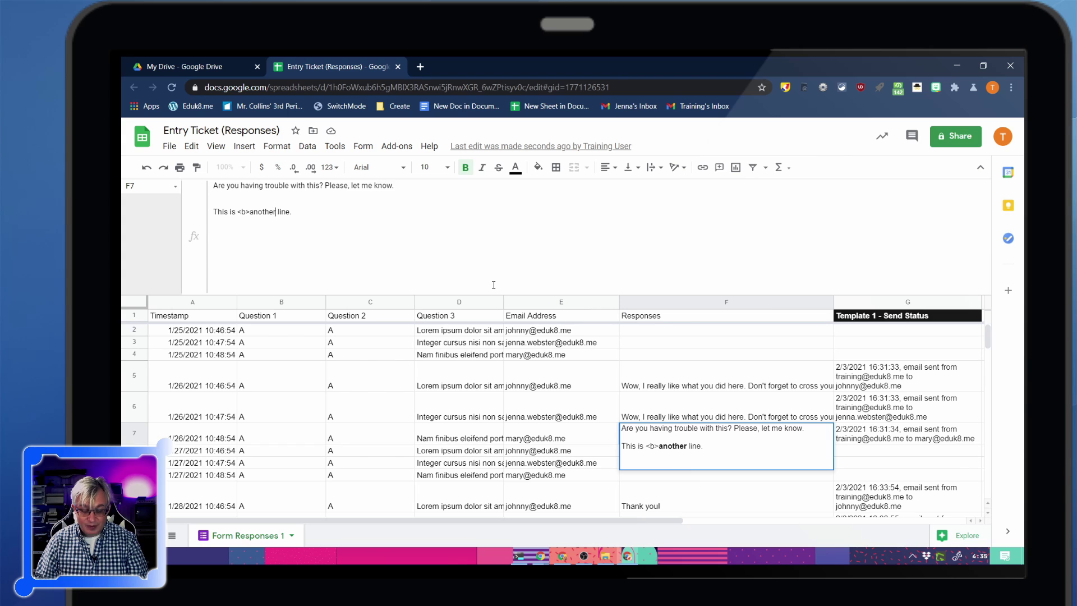
type("</b>")
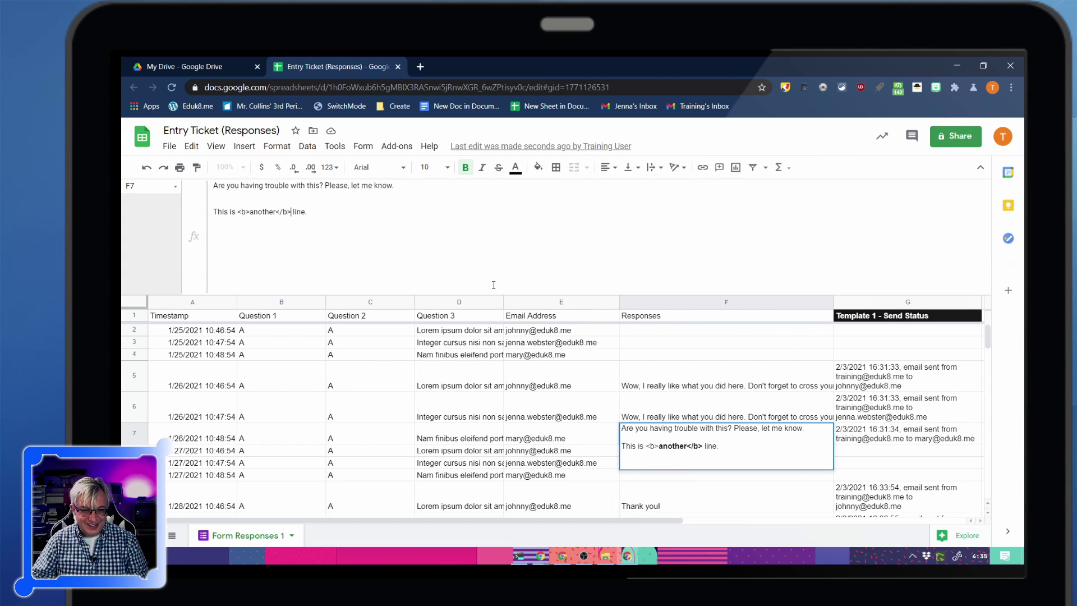
left_click_drag(322, 217, 179, 217)
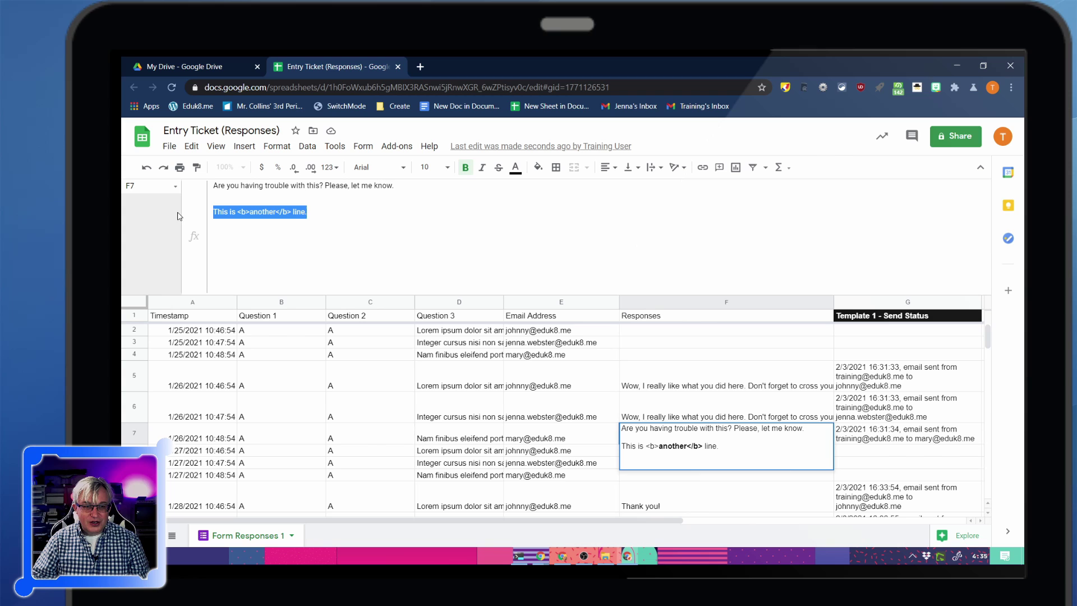
left_click(325, 218)
key("alt+Return")
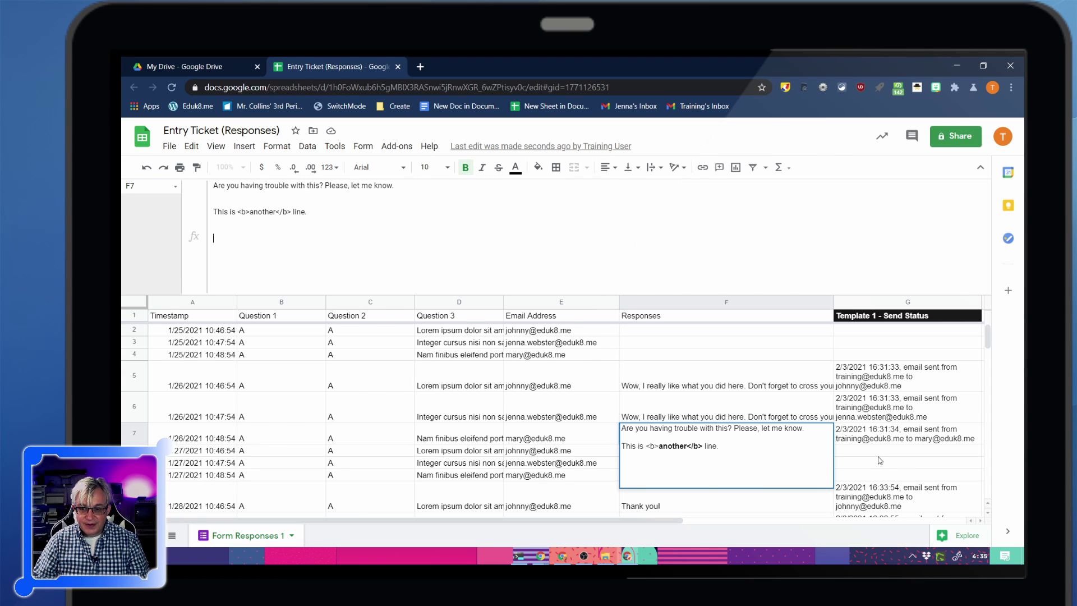
Commit the multi-line F7 response and shrink the formula bar back down
left_click(878, 457)
left_click(662, 456)
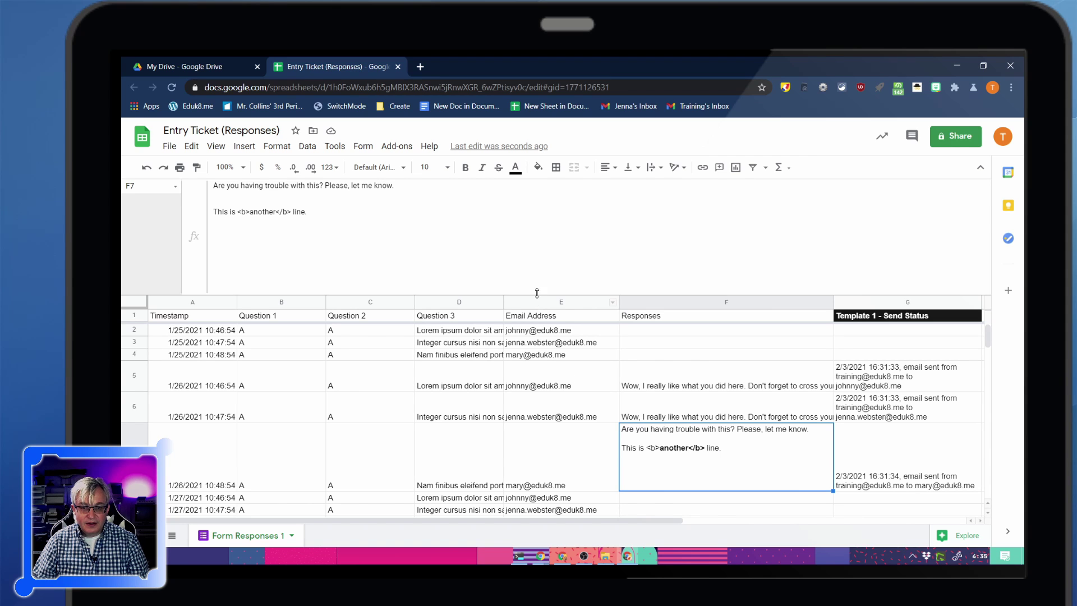
left_click_drag(545, 293, 538, 235)
left_click(767, 468)
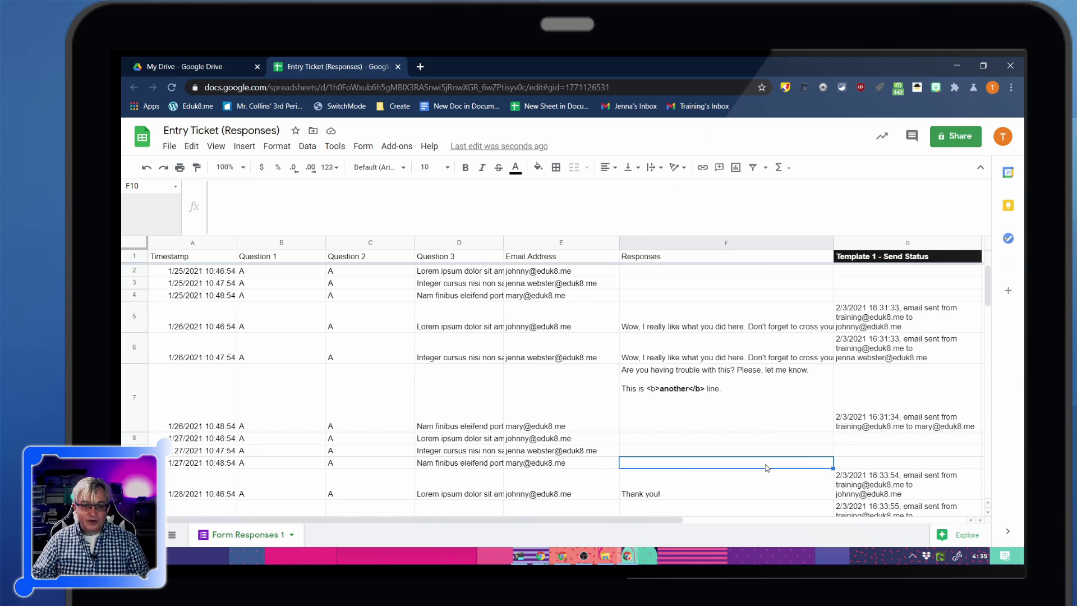
left_click(397, 145)
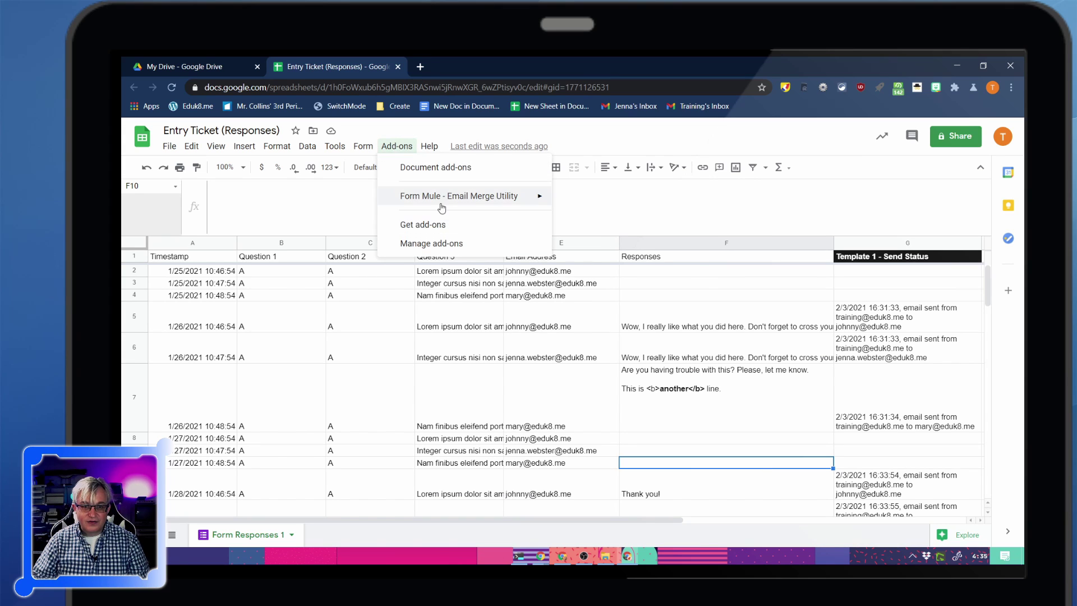
mouse_move(449, 197)
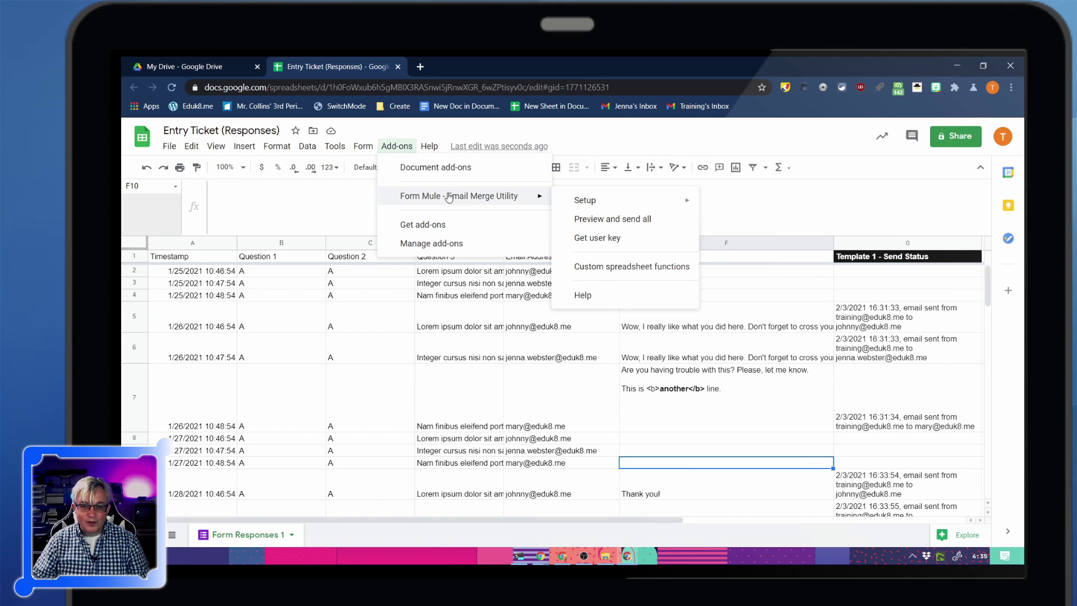
left_click(612, 220)
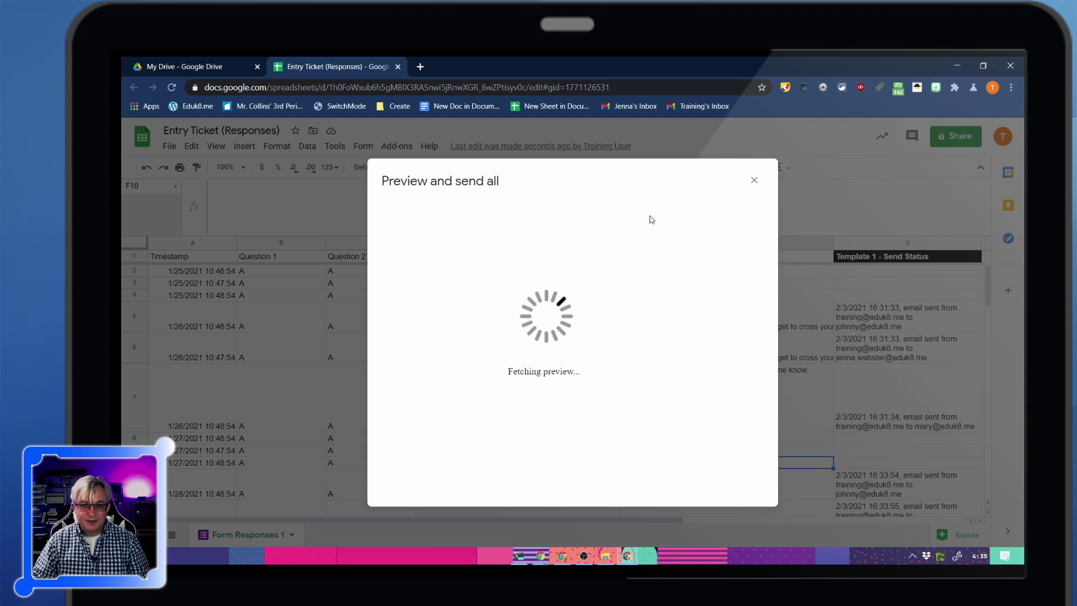
left_click(754, 181)
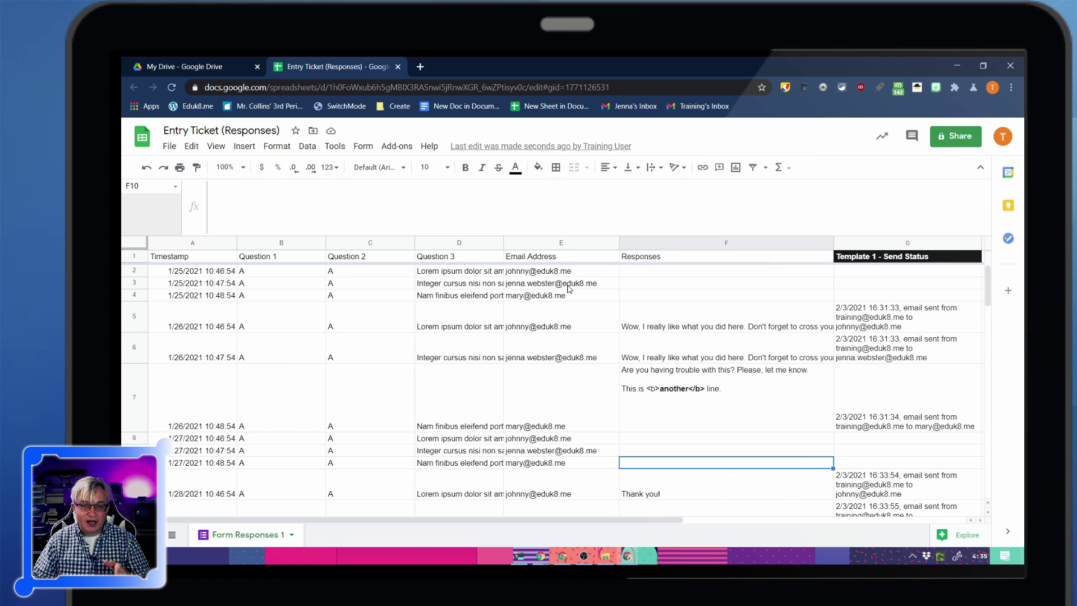
mouse_move(561, 287)
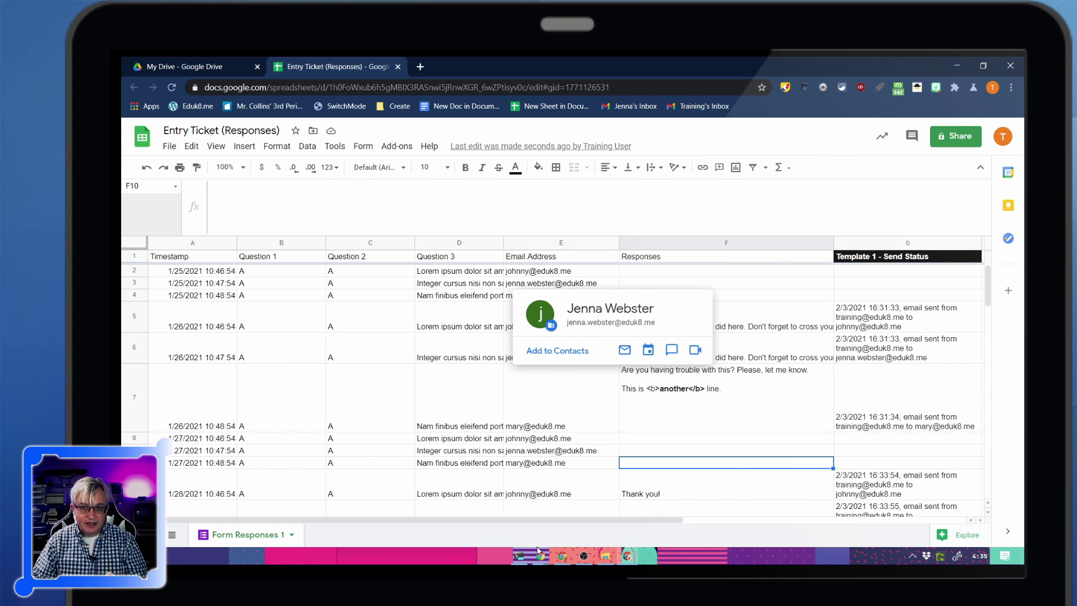
mouse_move(528, 405)
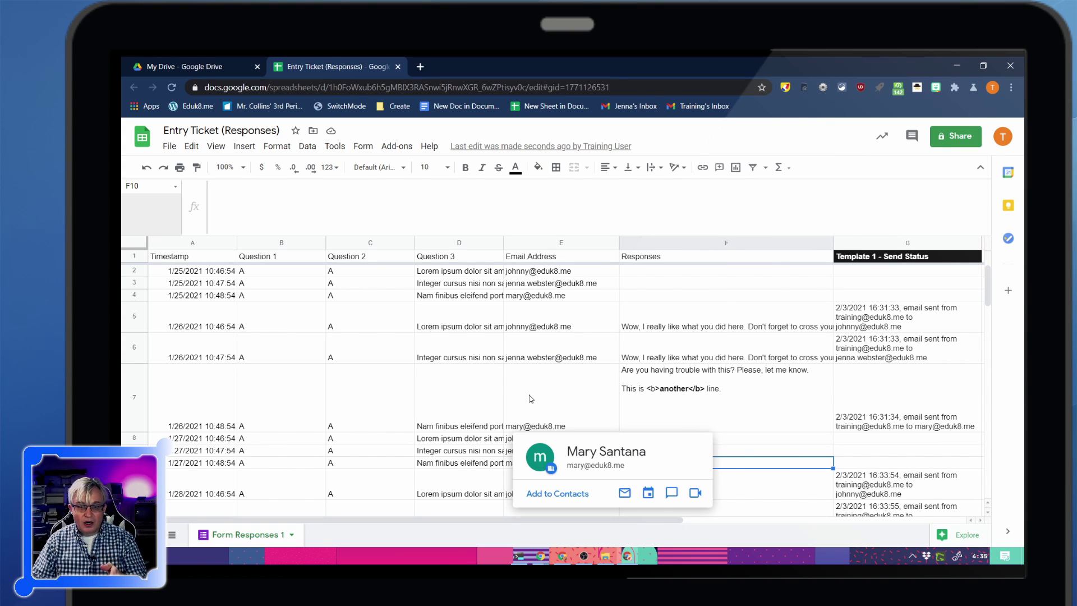